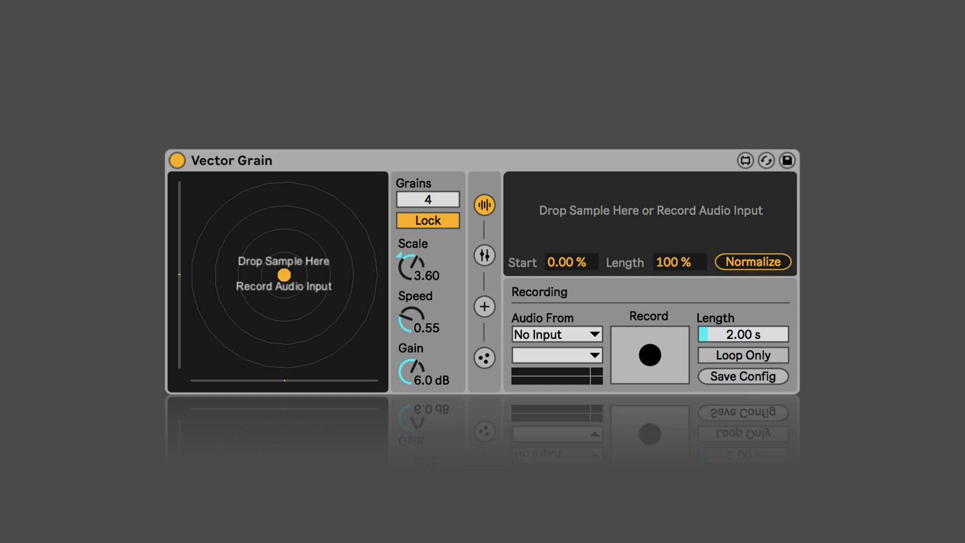
- Load a 13.6 s sample into Vector Grain, start playback, and normalize it
drag(276, 334, 276, 327)
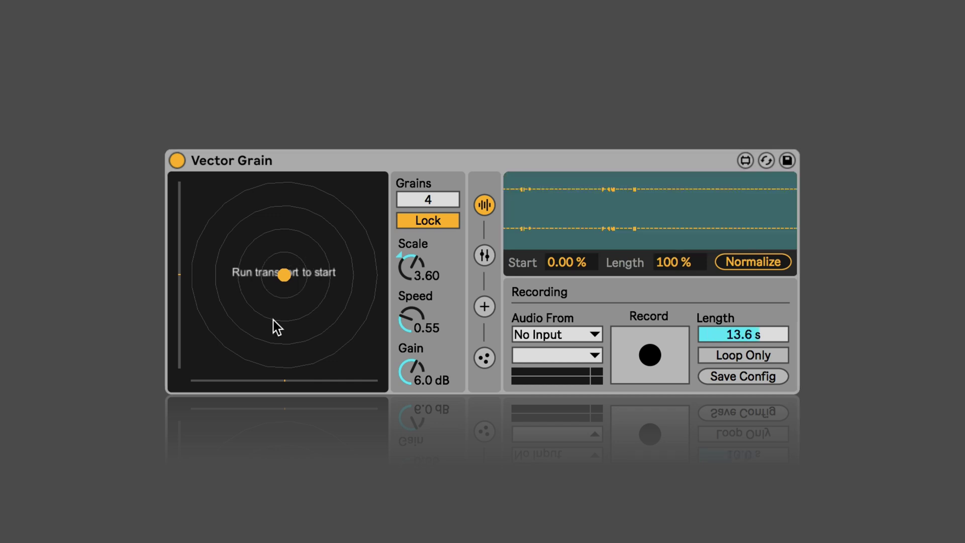
key(space)
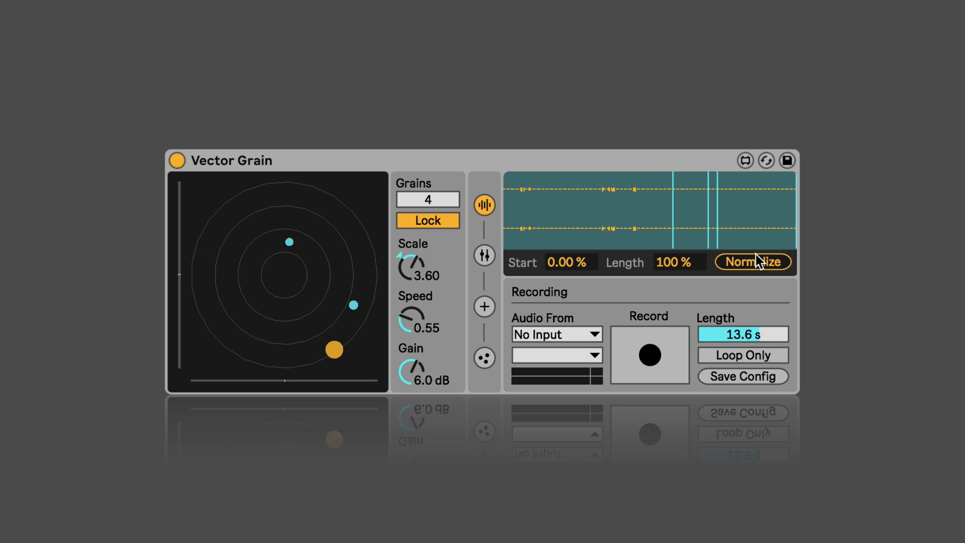
click(746, 264)
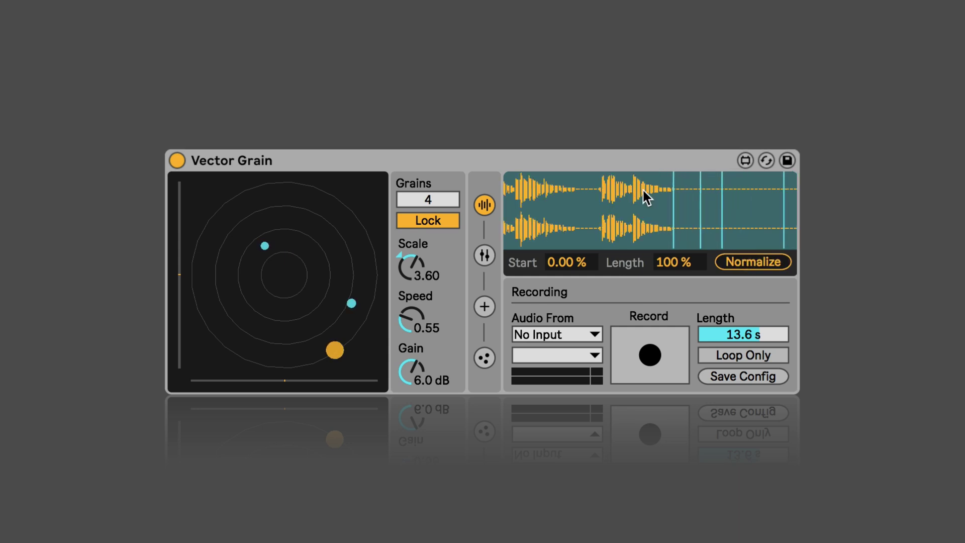
- Trim the sample's played length to 58.3 % and keep the start at zero
click(681, 267)
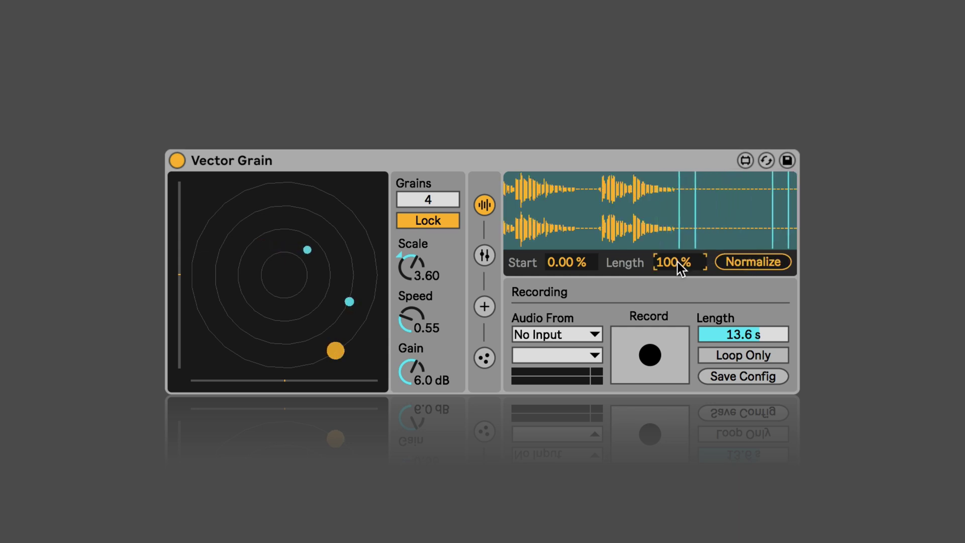
mouse_move(680, 267)
mouse_down()
mouse_move(680, 294)
mouse_move(678, 283)
mouse_up()
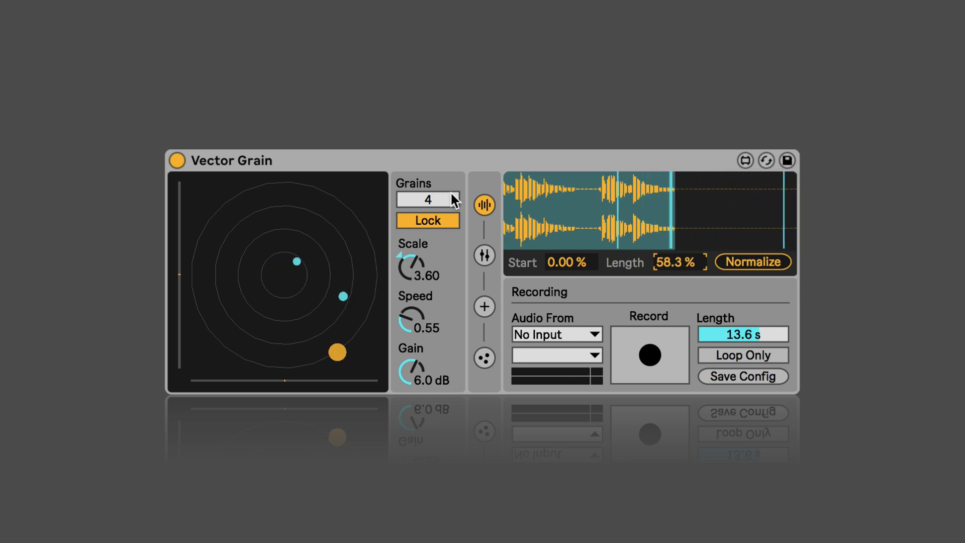
drag(558, 262, 558, 271)
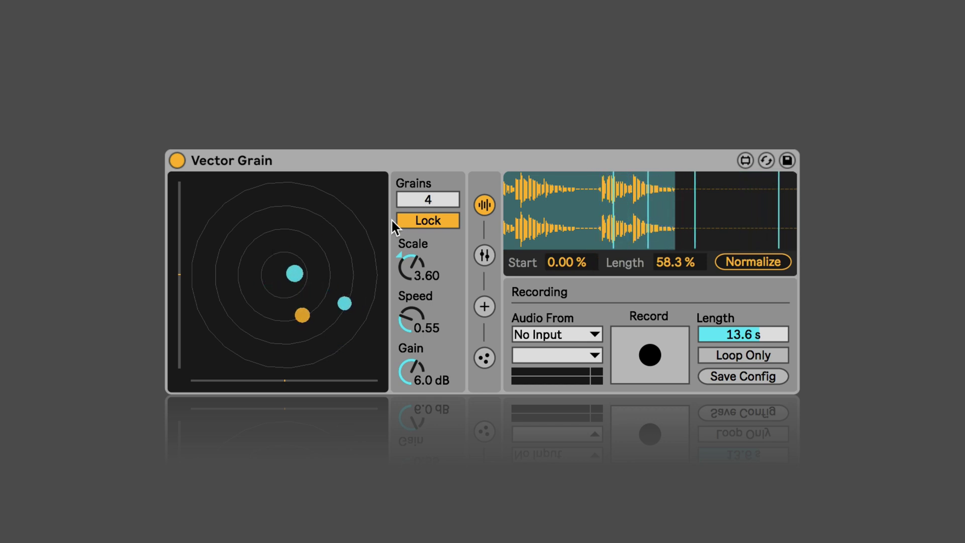
drag(428, 200, 424, 204)
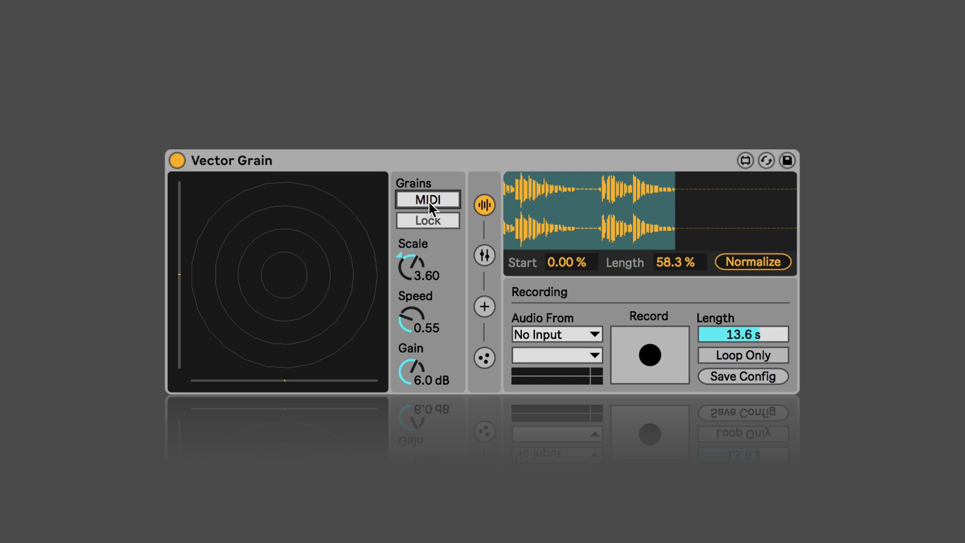
drag(428, 201, 428, 188)
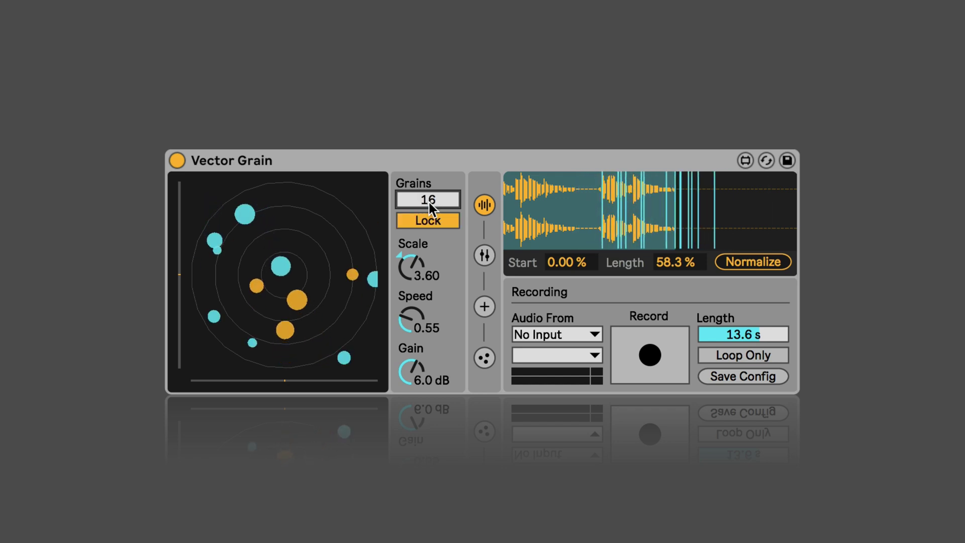
text(4)
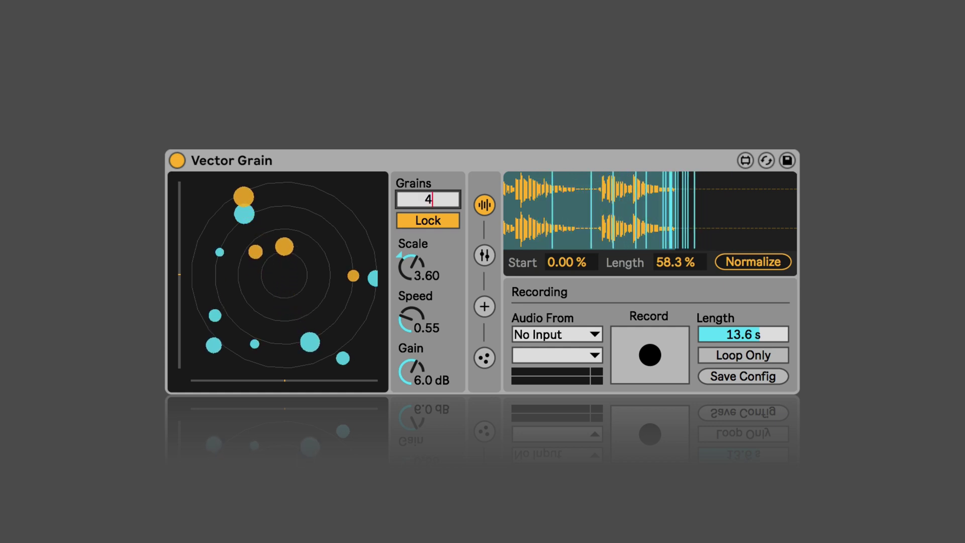
key(Return)
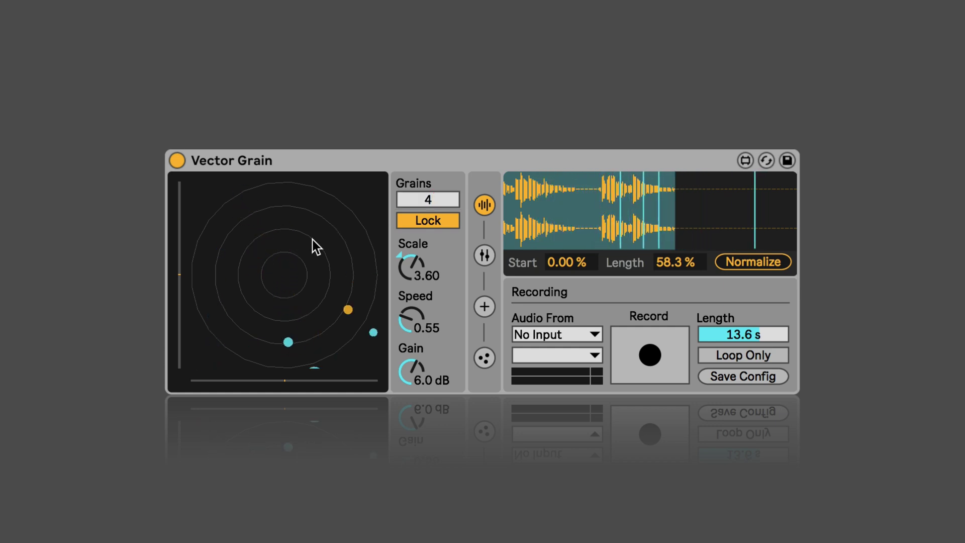
click(438, 219)
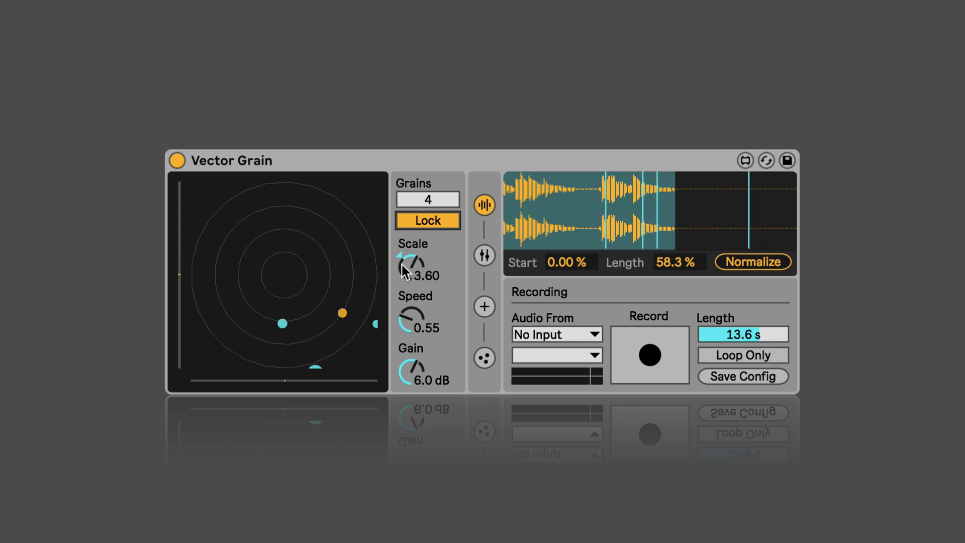
- Set Vector Grain's Scale to 2.03 and Speed to 1.00
drag(403, 271, 403, 317)
drag(411, 267, 411, 219)
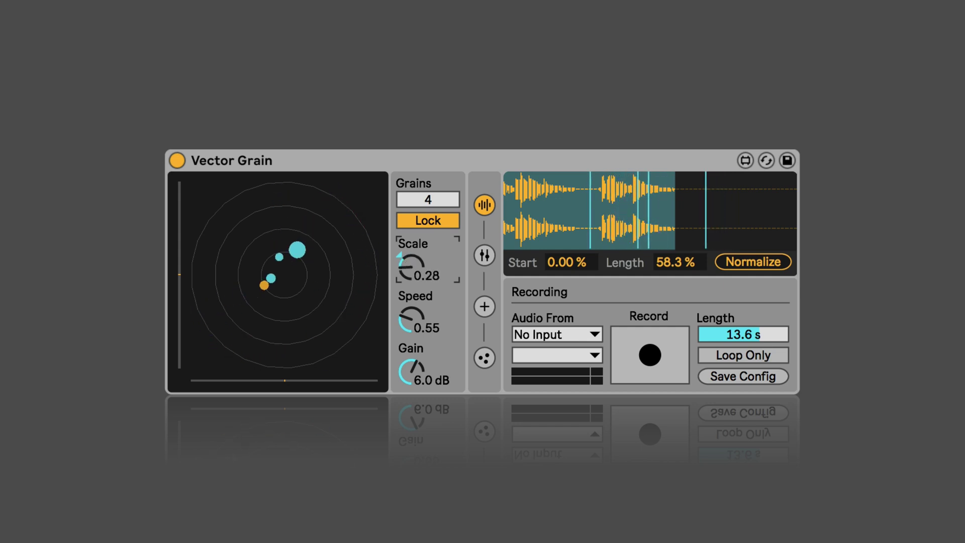
drag(411, 267, 413, 272)
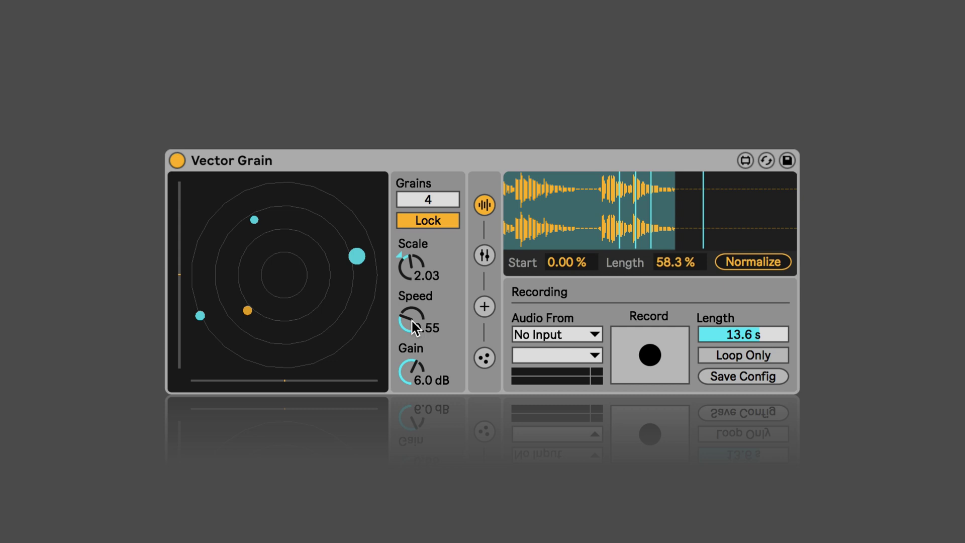
mouse_move(411, 320)
mouse_down()
mouse_move(410, 286)
mouse_move(411, 355)
mouse_up()
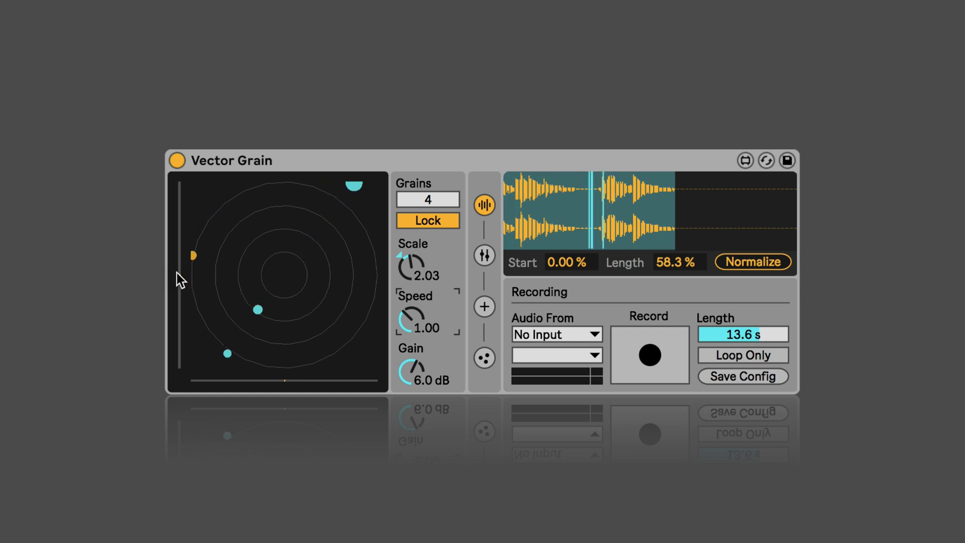
- Try the vertical and horizontal XY forces, reset both to centre, and show grain parameters
drag(177, 278, 186, 212)
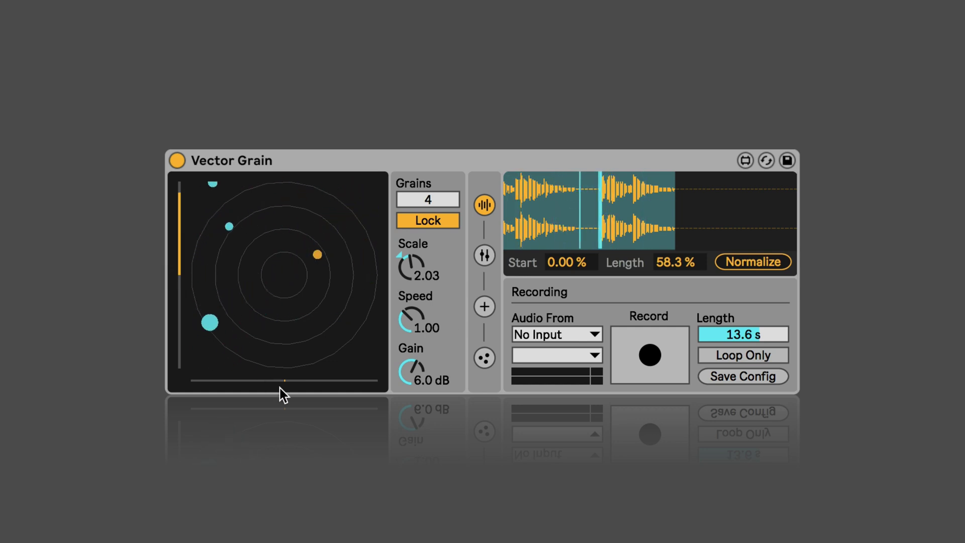
drag(287, 382, 377, 381)
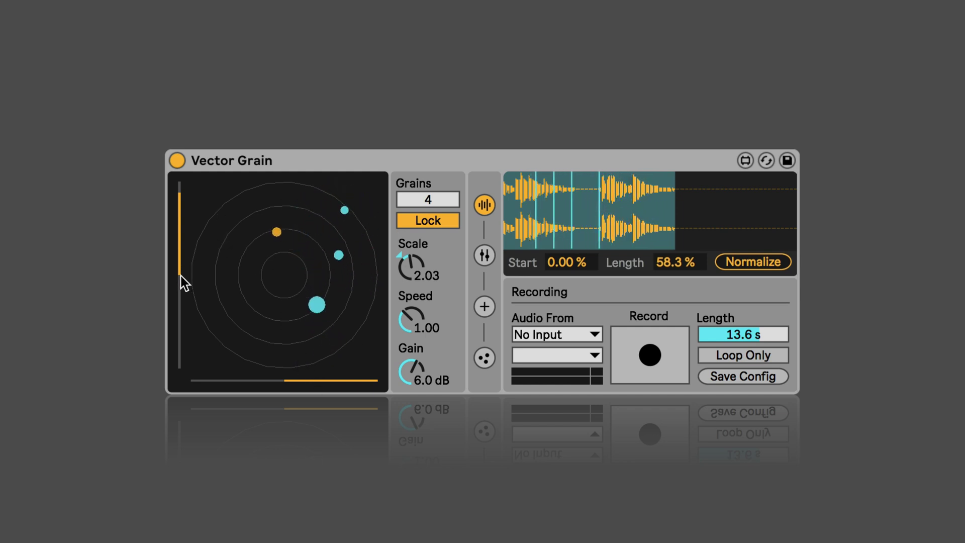
drag(183, 272, 180, 368)
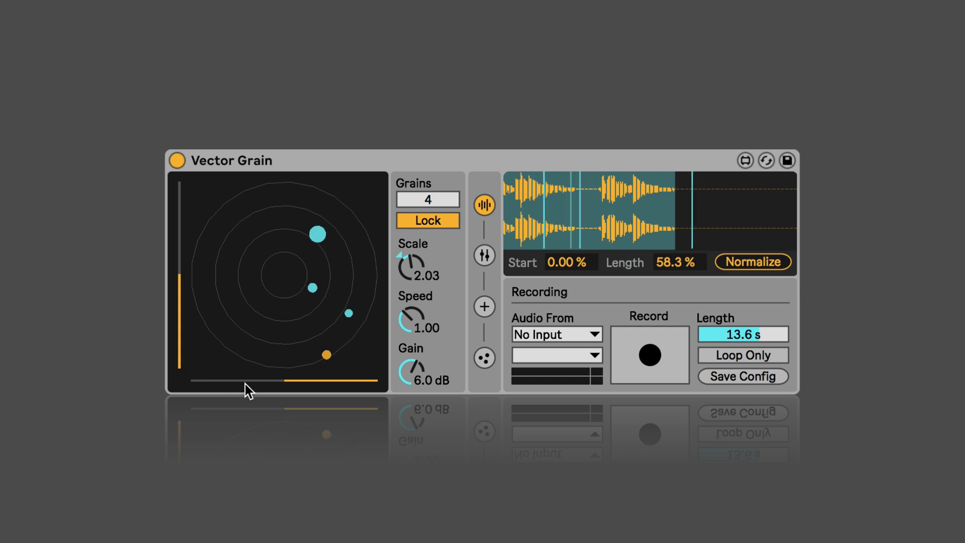
drag(248, 384, 192, 384)
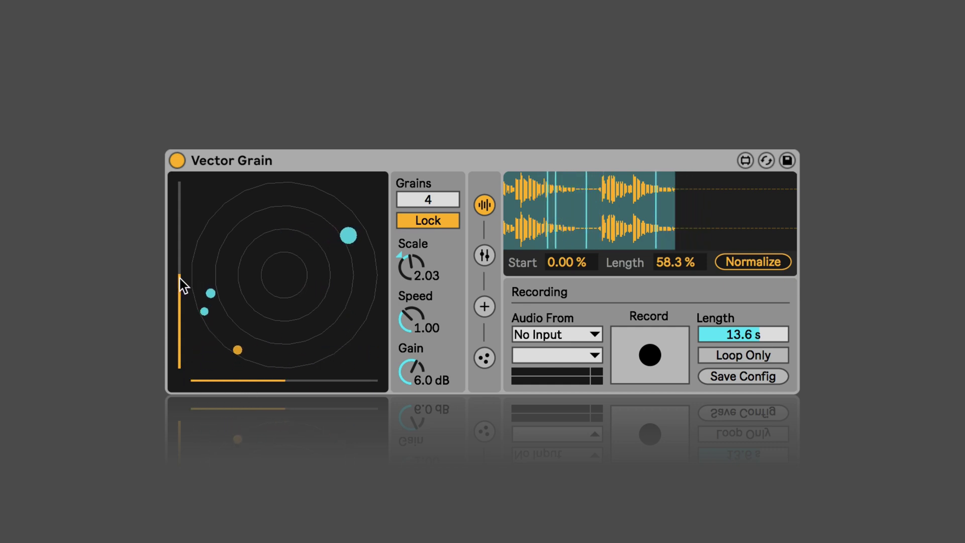
click(183, 274)
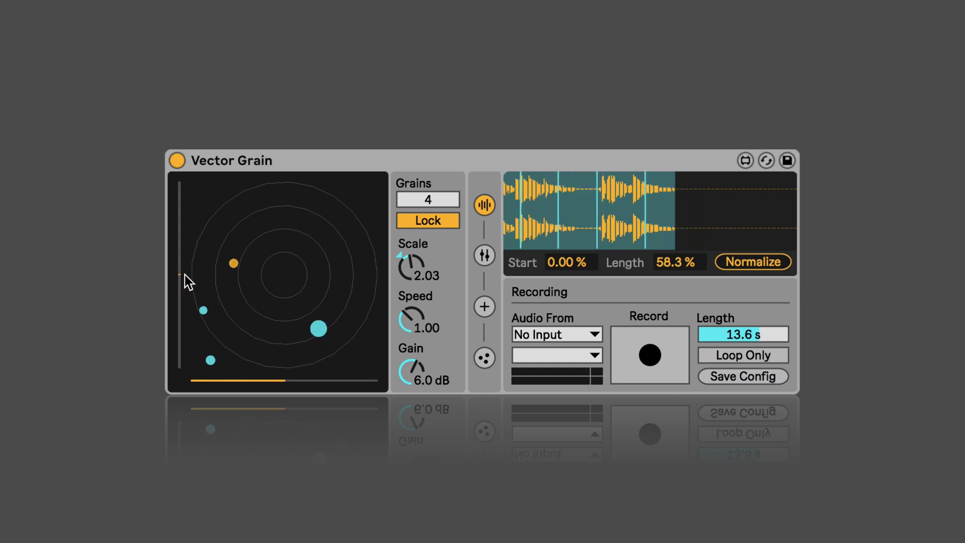
click(286, 383)
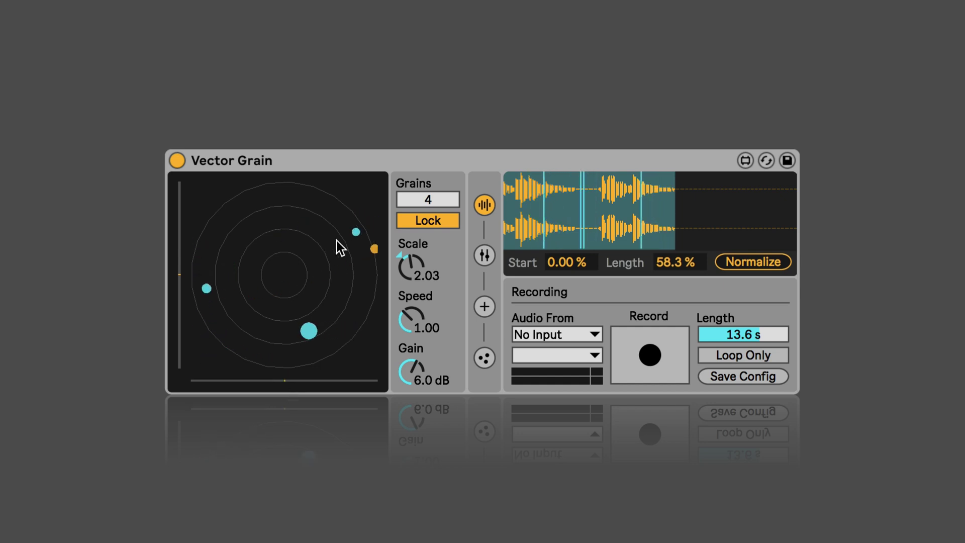
click(485, 254)
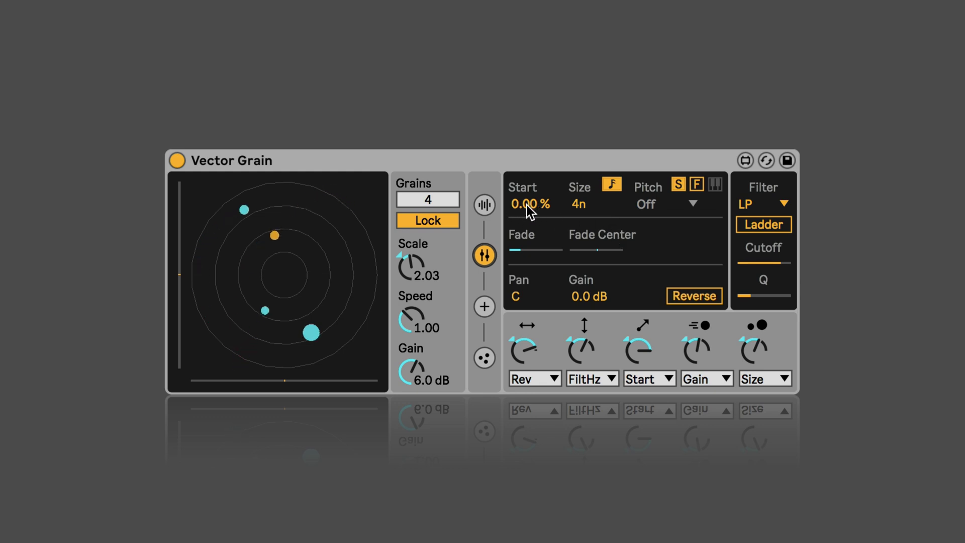
- Try grain Start and Size values, return Size to 4n, and set Grains to MIDI triggering
mouse_move(527, 211)
mouse_down()
mouse_move(528, 181)
mouse_move(527, 206)
mouse_up()
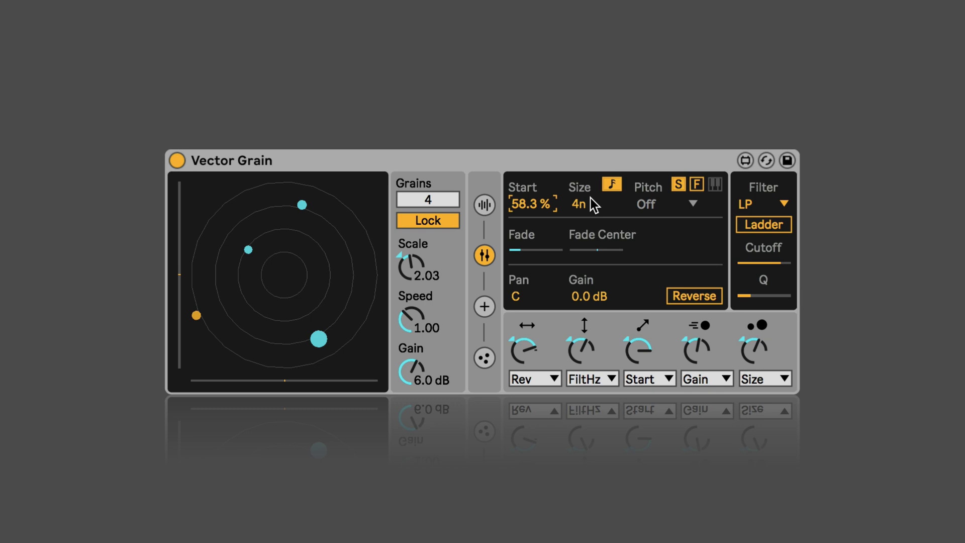
click(609, 187)
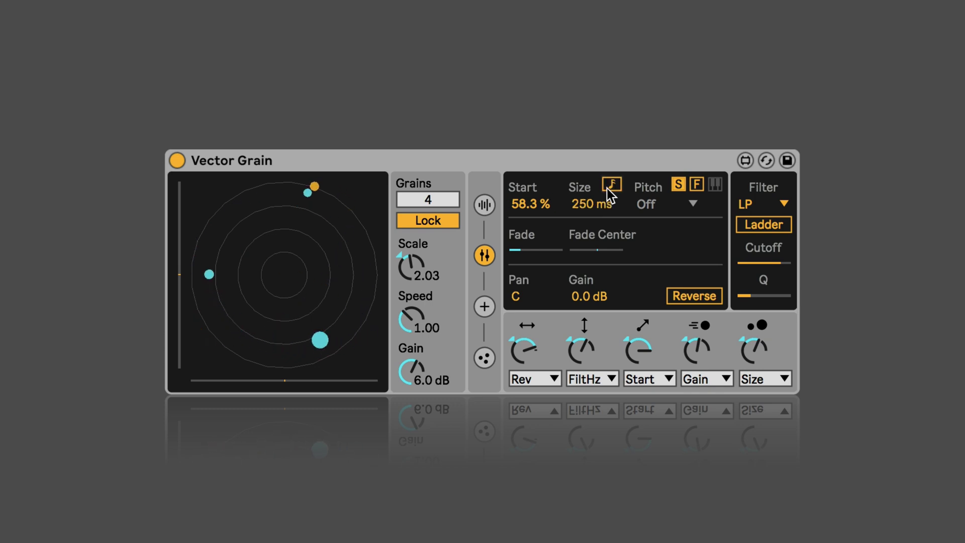
click(611, 185)
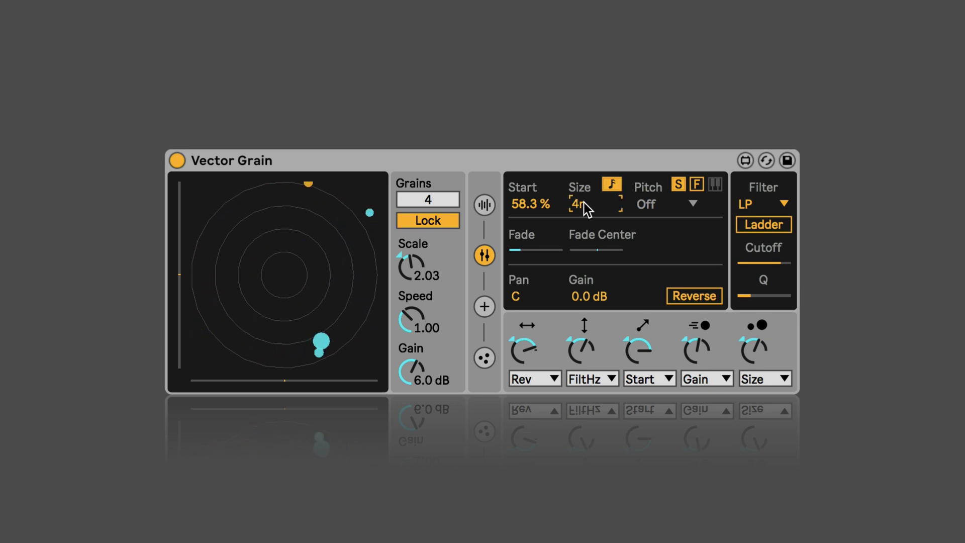
mouse_move(586, 208)
mouse_down()
mouse_move(586, 188)
mouse_move(581, 209)
mouse_up()
drag(521, 205, 521, 272)
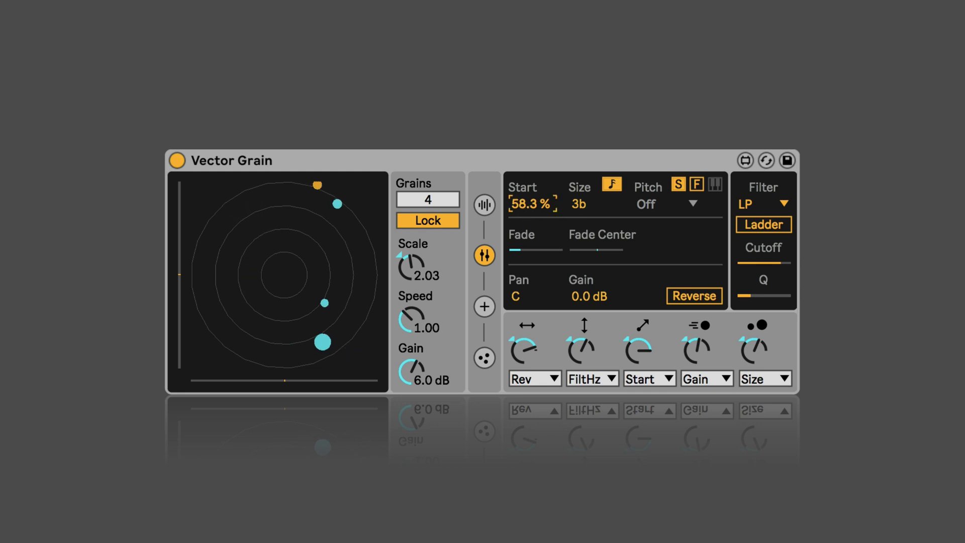
mouse_move(593, 211)
mouse_down()
mouse_move(593, 181)
mouse_move(593, 249)
mouse_up()
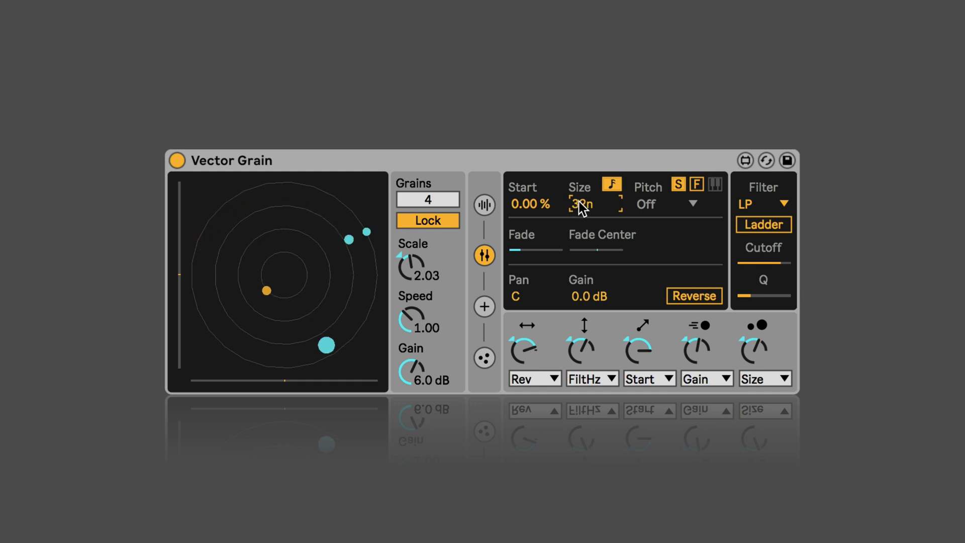
drag(581, 208, 581, 185)
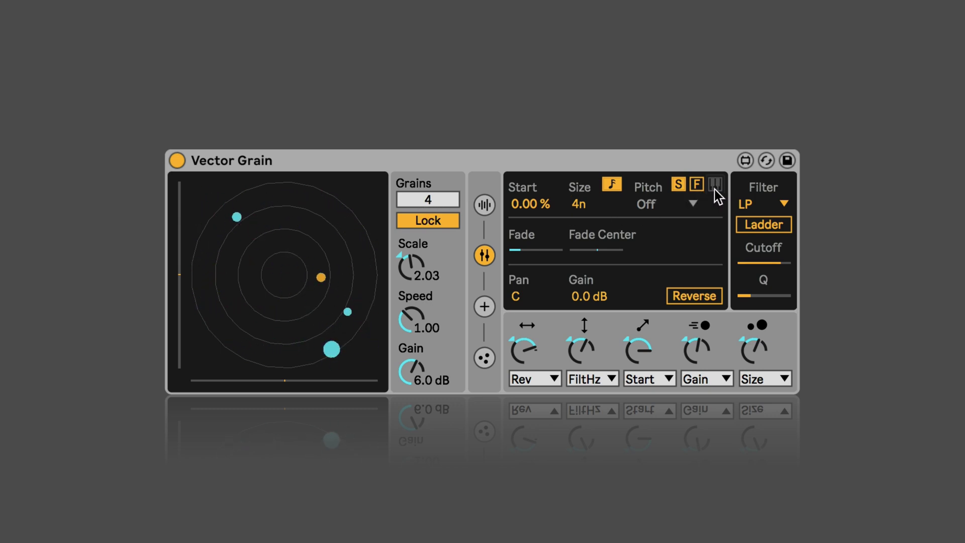
drag(410, 198, 424, 198)
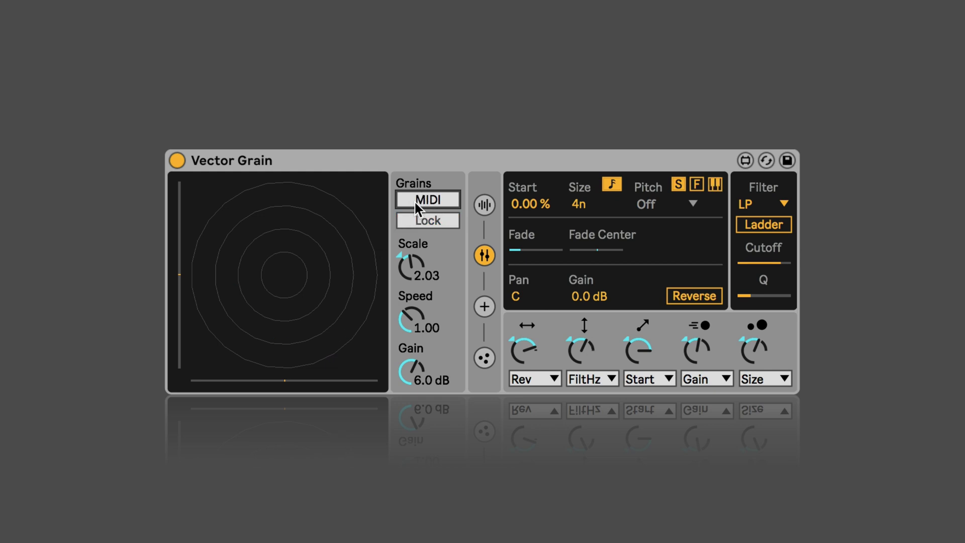
- Keep the grain count at four and assign Pitch to the fourth motion control
click(434, 220)
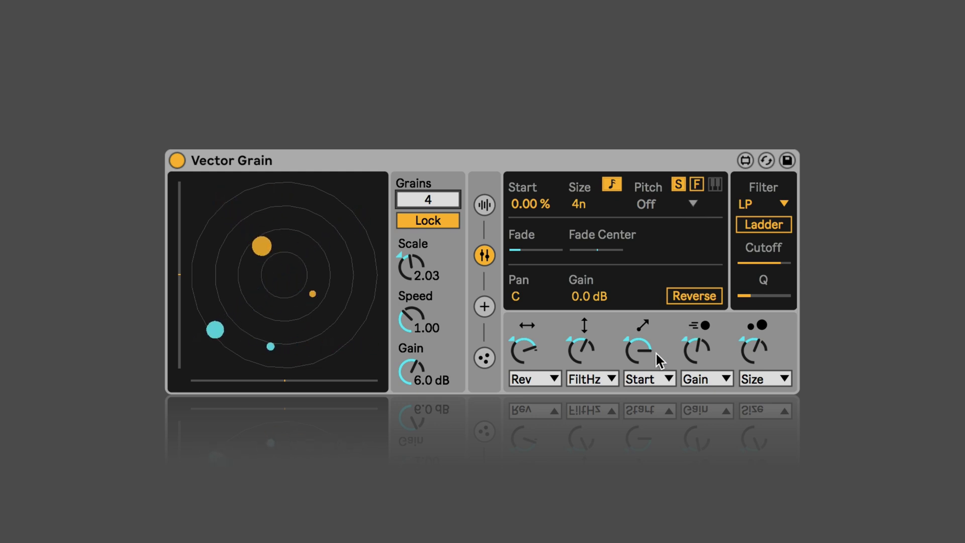
click(703, 379)
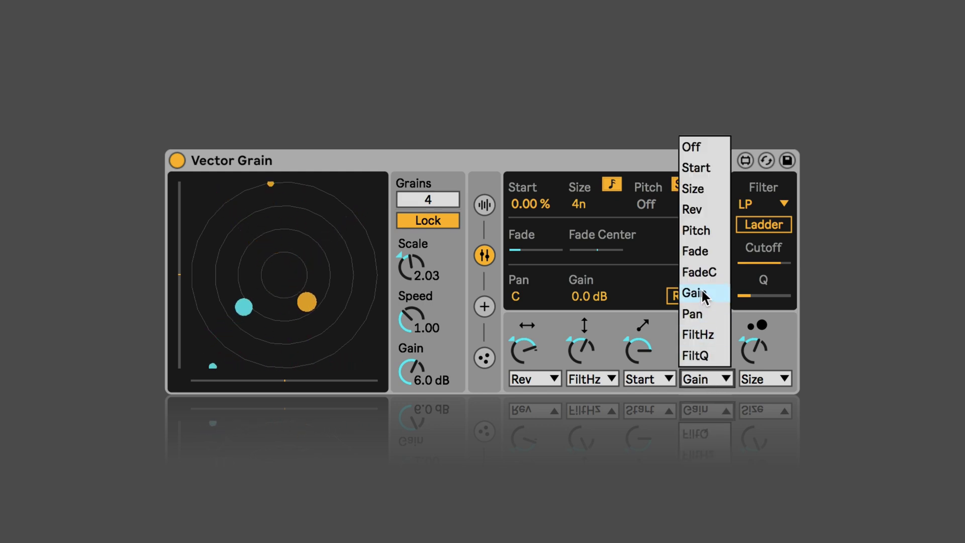
click(700, 232)
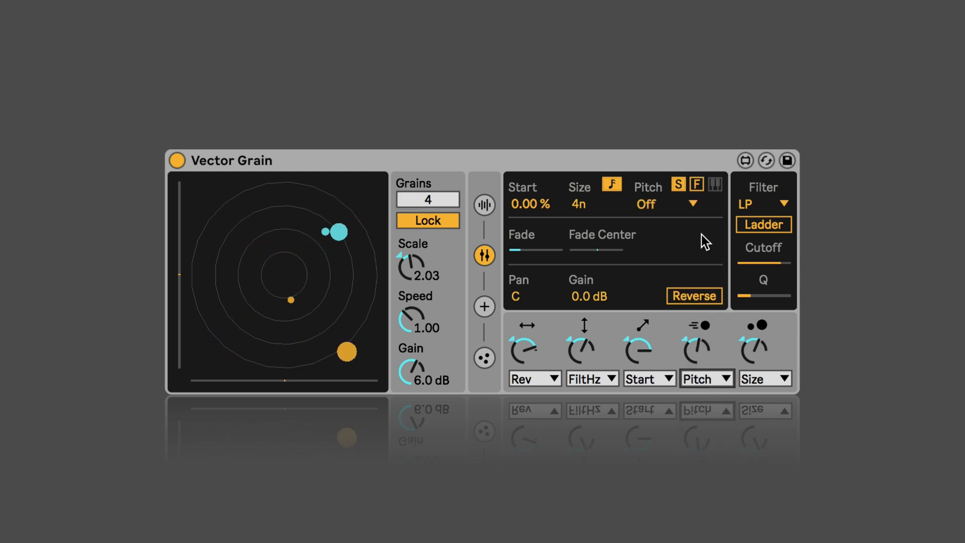
- Try Major pitch quantization, then set the pitch scale back to Off
click(681, 212)
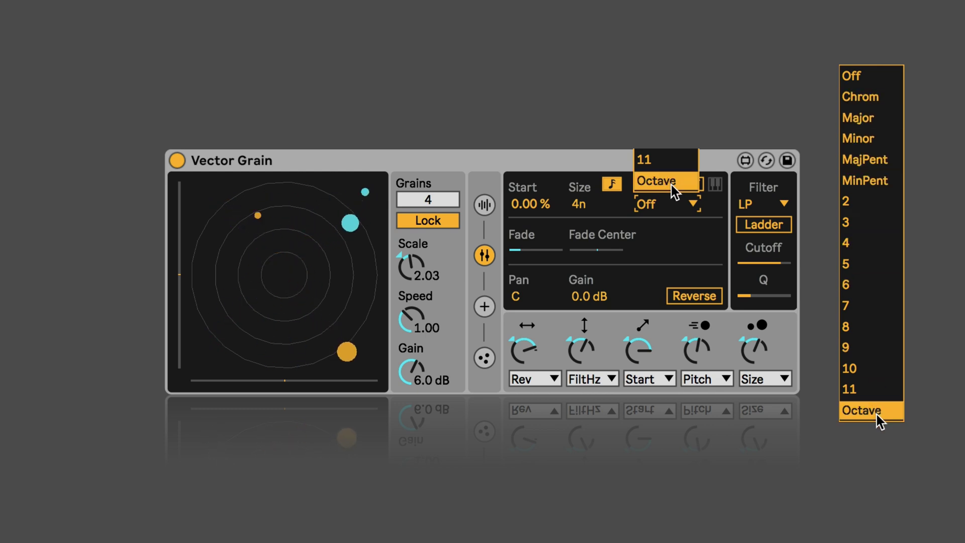
click(870, 119)
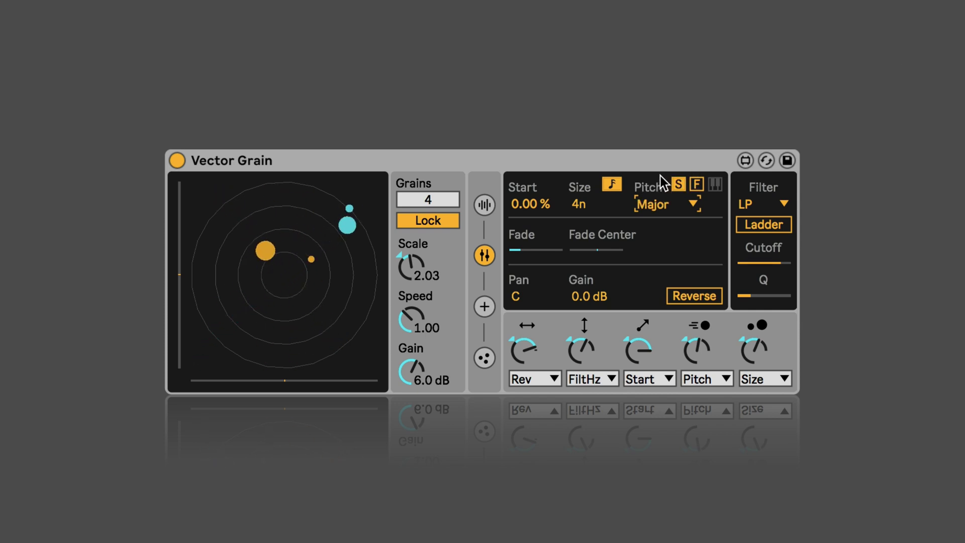
click(666, 215)
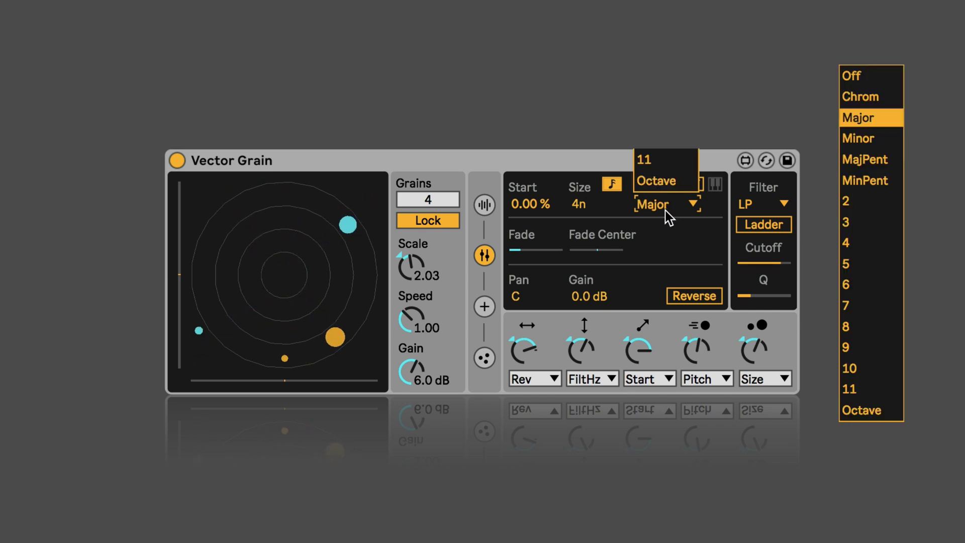
click(860, 74)
click(701, 381)
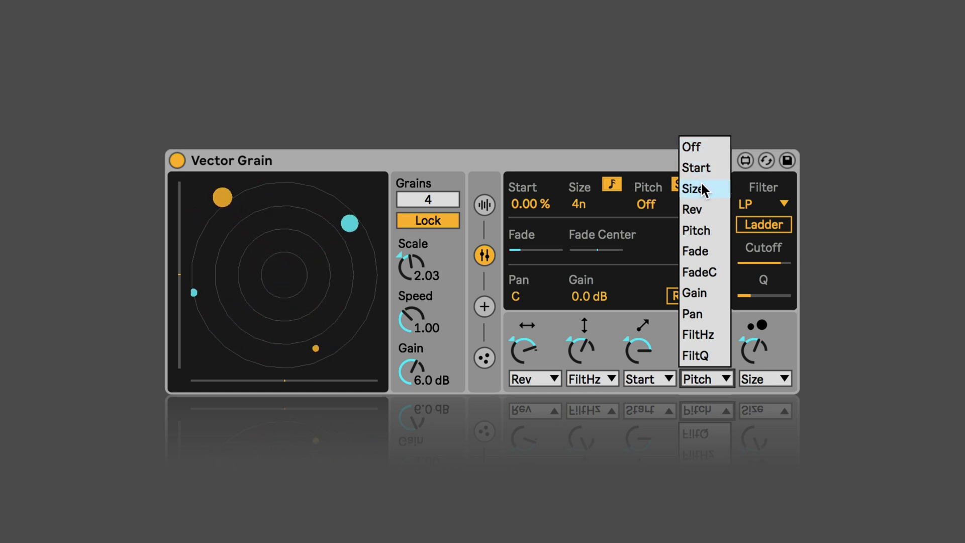
- Assign Fade to the fourth motion control
click(701, 185)
click(701, 379)
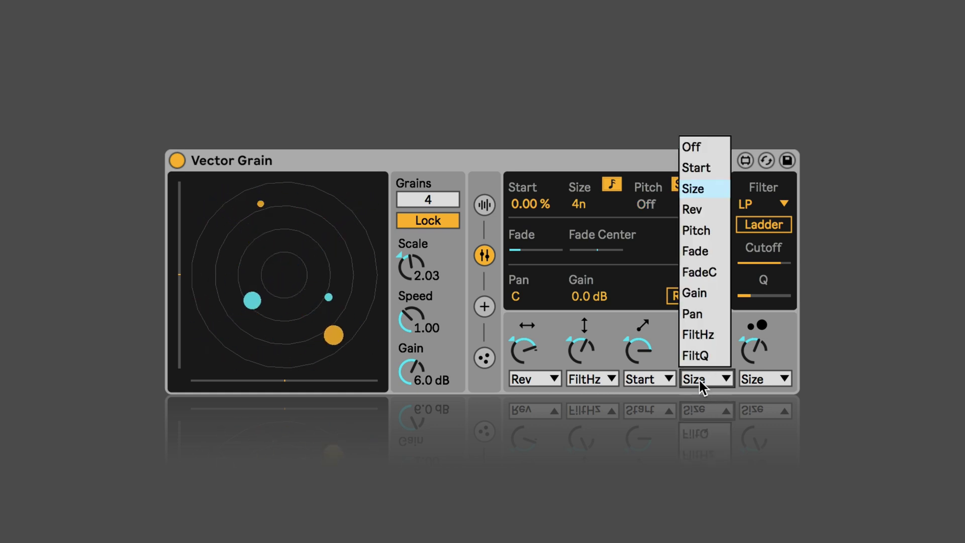
click(696, 252)
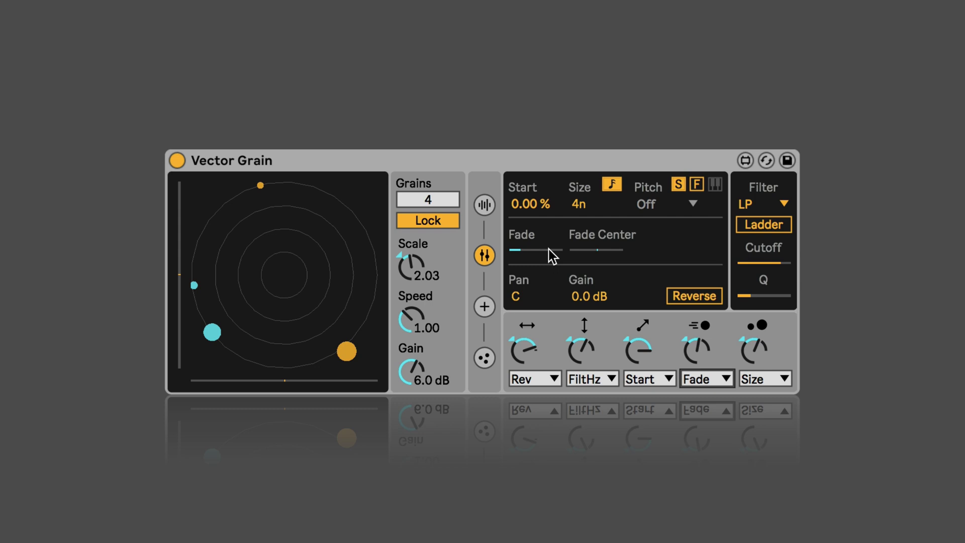
- Lengthen the grain fade, move the fade centre later, and enable Reverse
drag(530, 250, 533, 246)
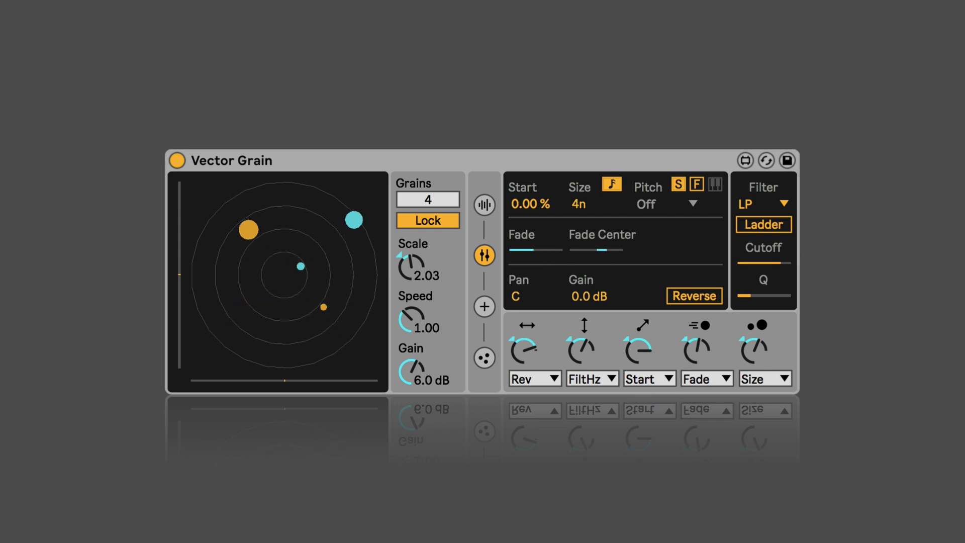
mouse_move(593, 250)
mouse_down()
mouse_move(596, 239)
mouse_move(609, 263)
mouse_up()
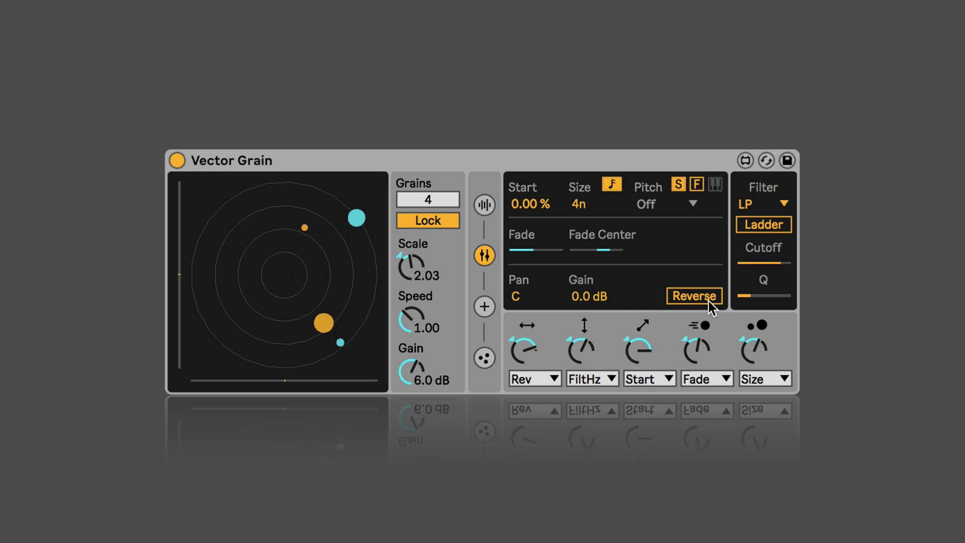
click(691, 299)
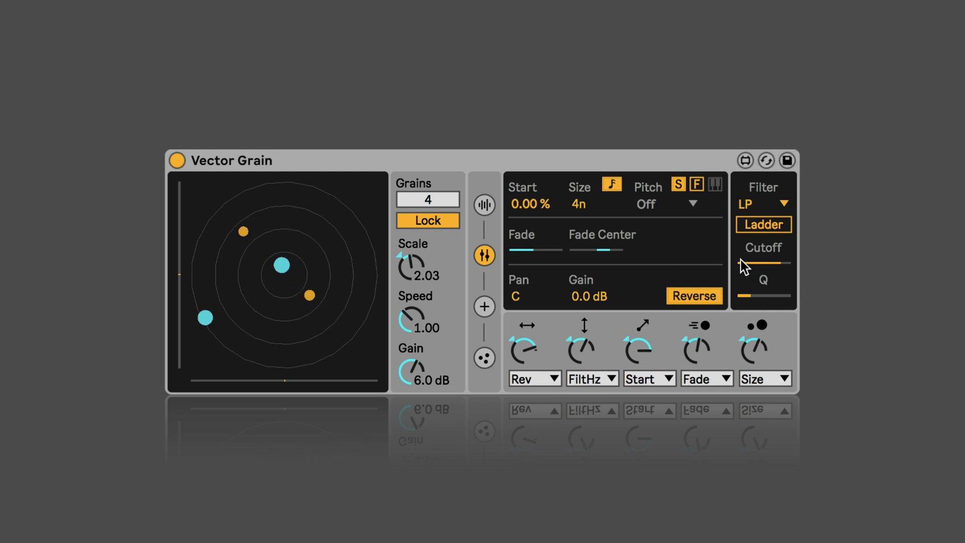
- Keep Vector Grain's filter type set to low-pass (LP)
click(751, 205)
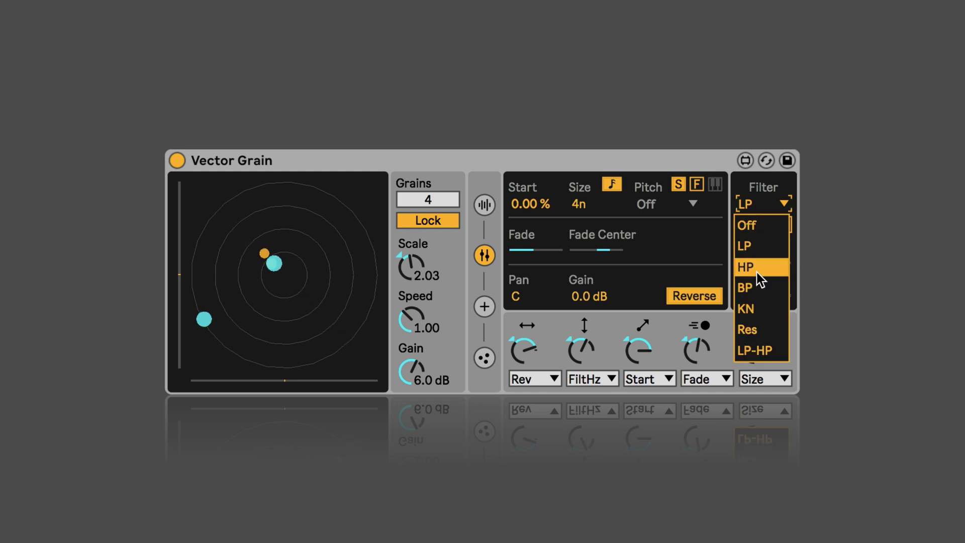
click(758, 202)
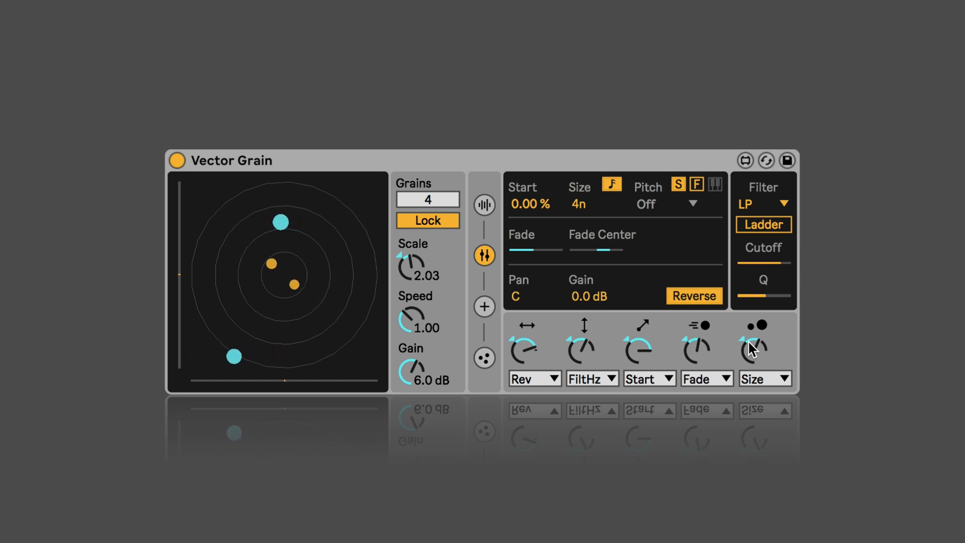
- Assign FiltQ to the first motion control and raise it, disable Reverse, and assign Rev to the second
click(527, 381)
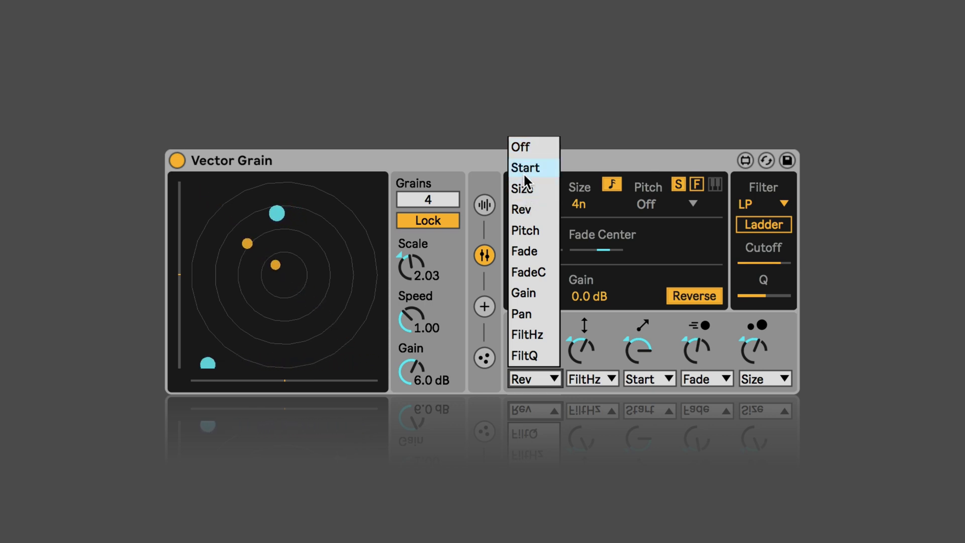
click(523, 354)
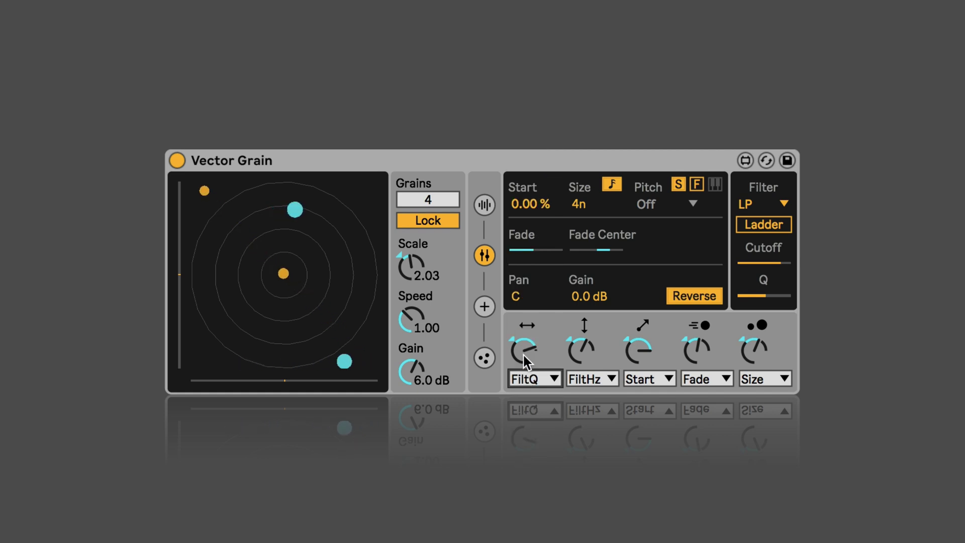
click(692, 301)
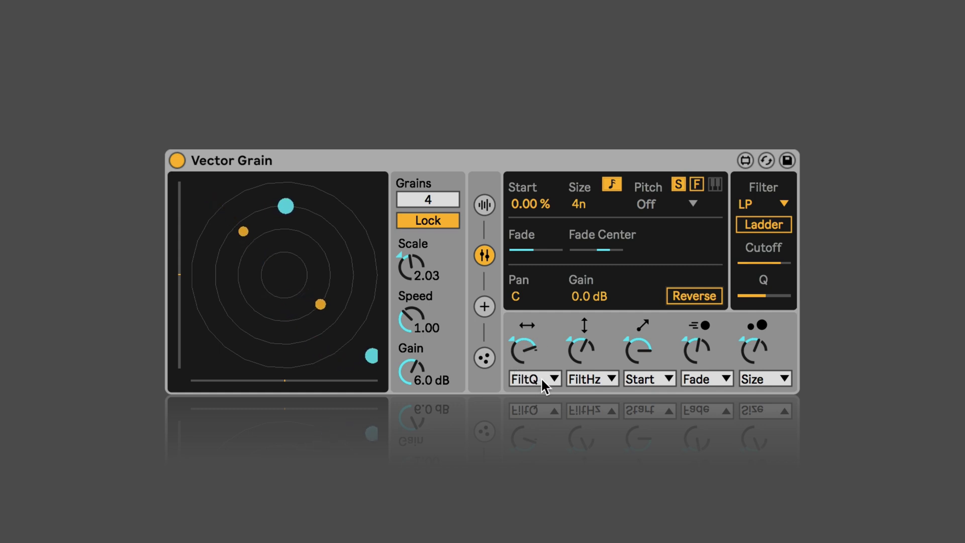
drag(526, 351, 526, 336)
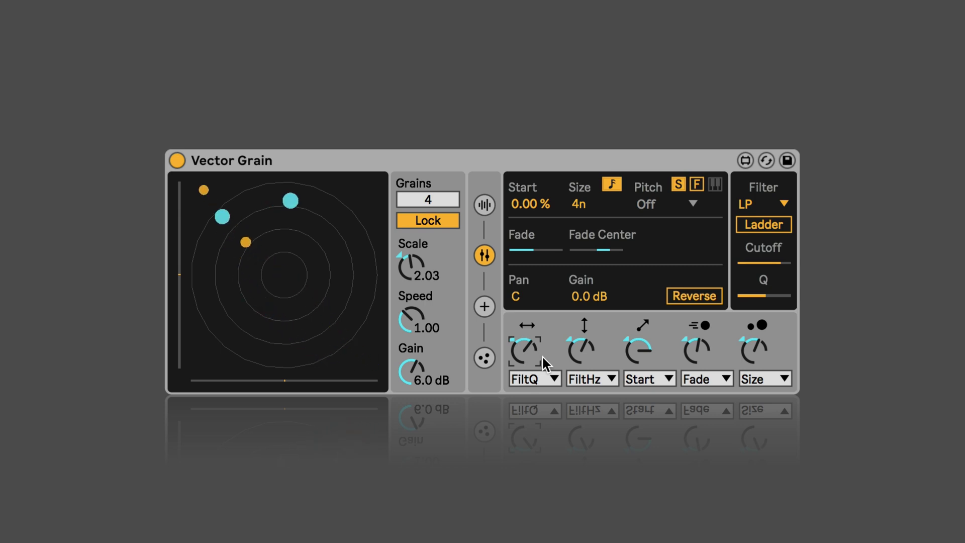
click(592, 377)
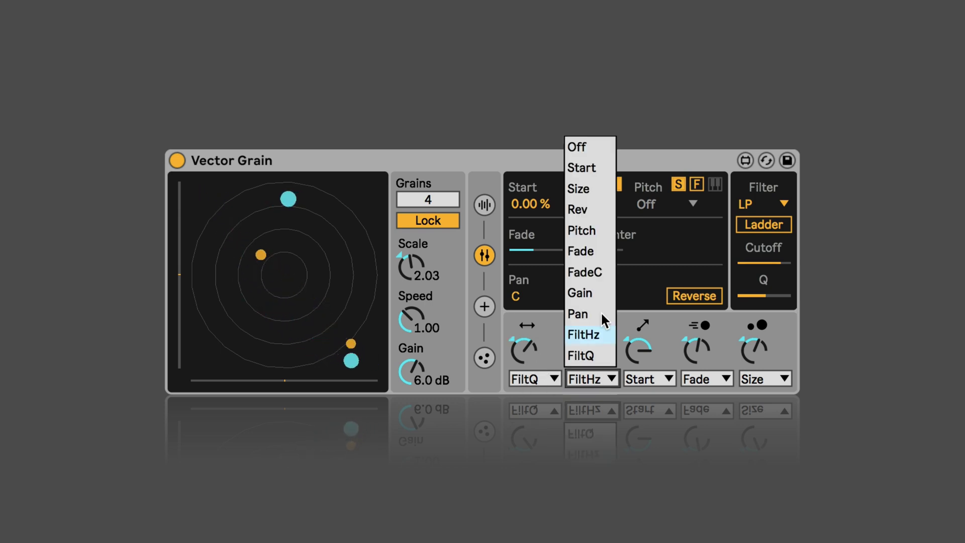
click(590, 210)
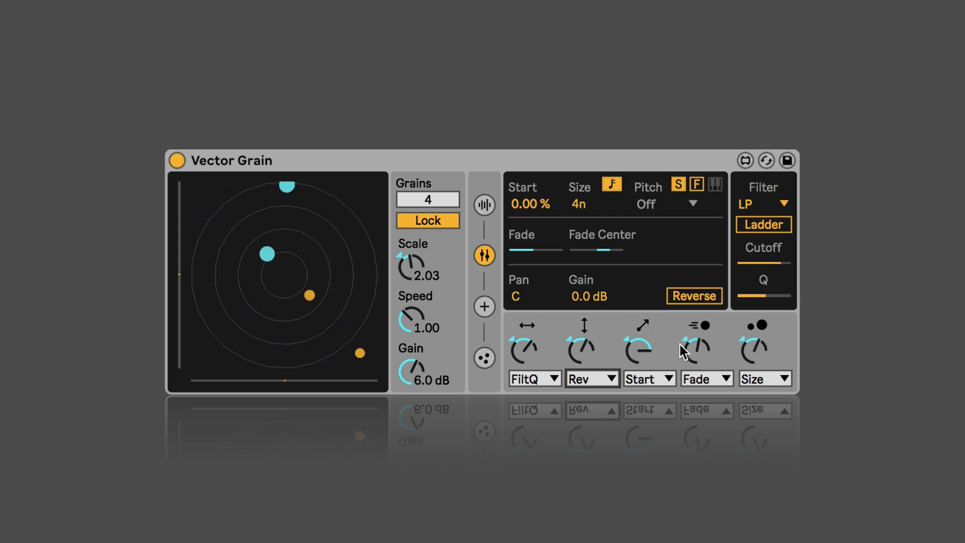
- Show the force settings, raise Magnetism, then reset it to its centre value
click(485, 306)
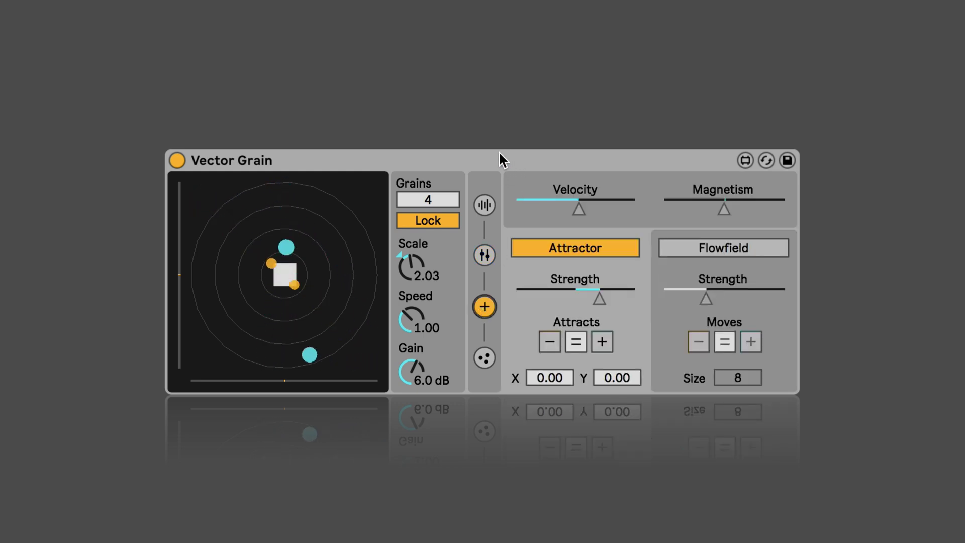
click(429, 224)
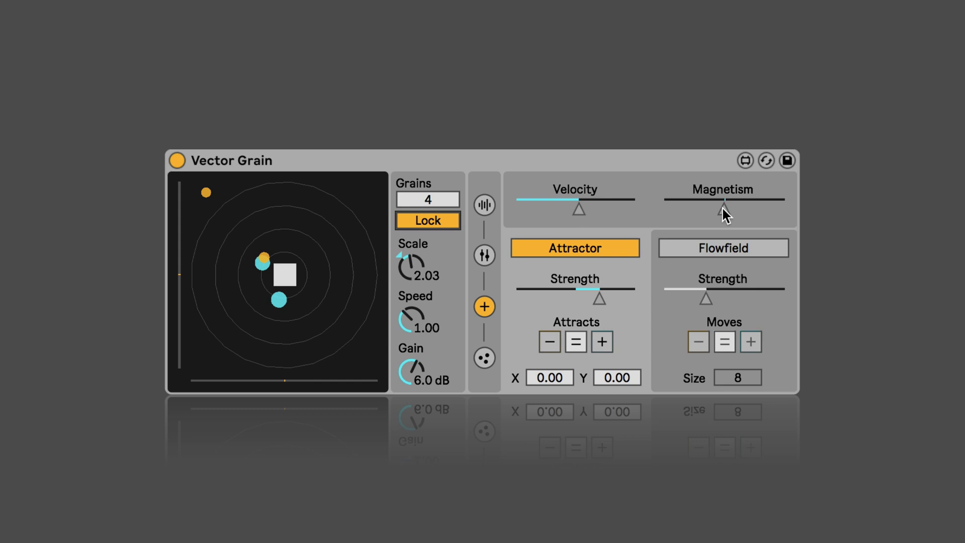
drag(723, 208, 757, 208)
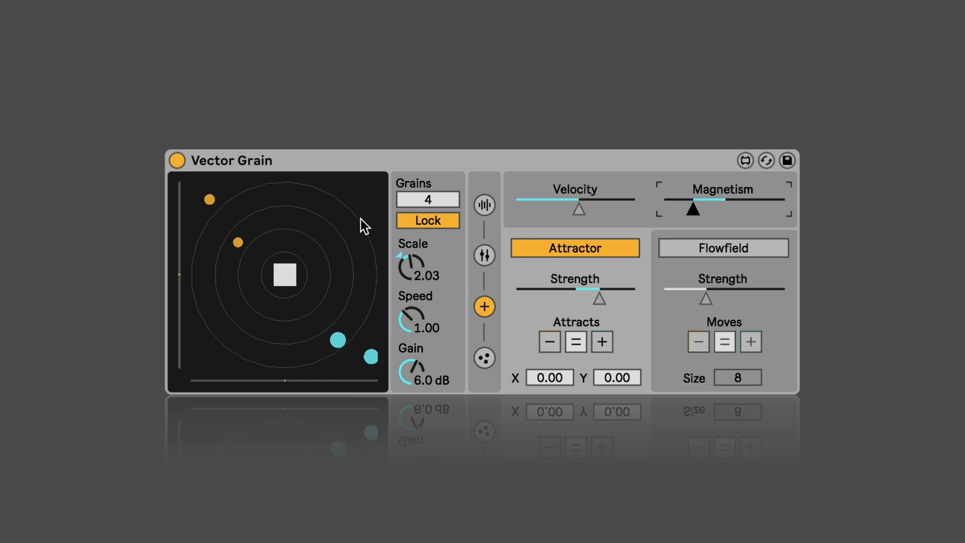
drag(693, 209, 761, 213)
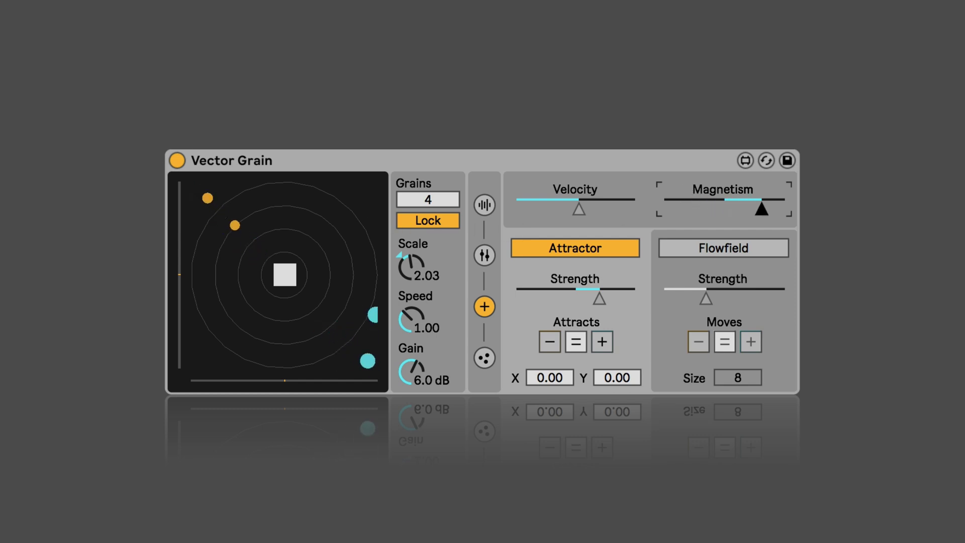
click(724, 205)
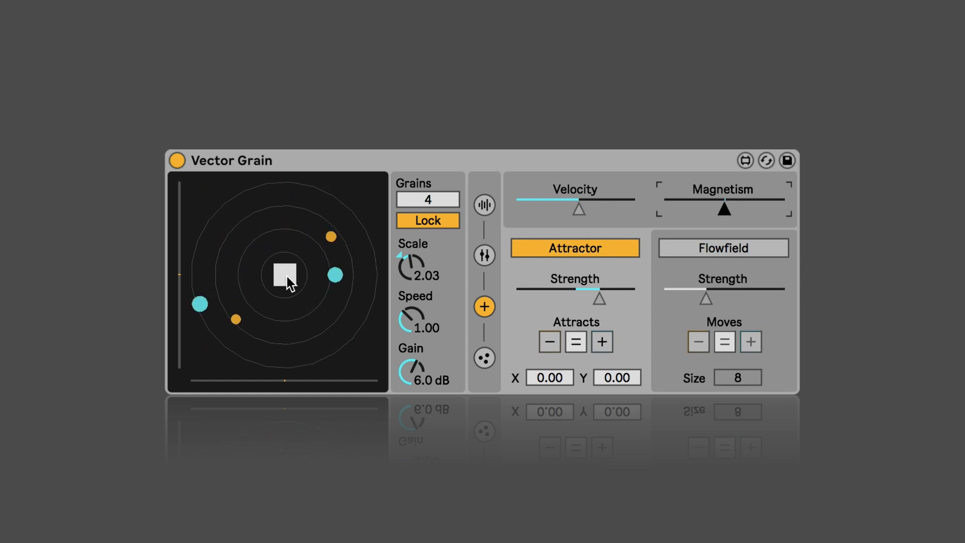
- Drag the attractor toward the upper left, then return it to the canvas centre
drag(286, 283, 266, 236)
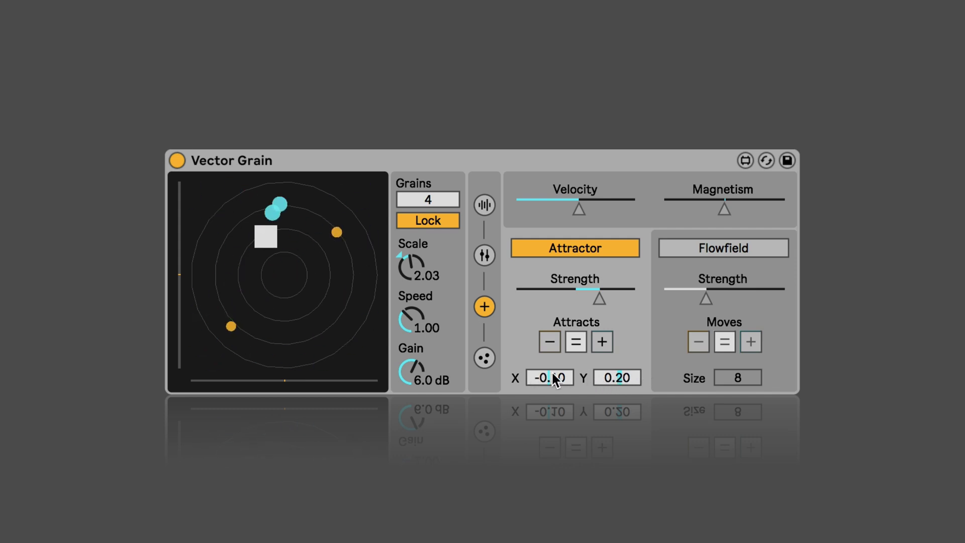
mouse_move(268, 240)
mouse_down()
mouse_move(184, 148)
mouse_move(199, 175)
mouse_up()
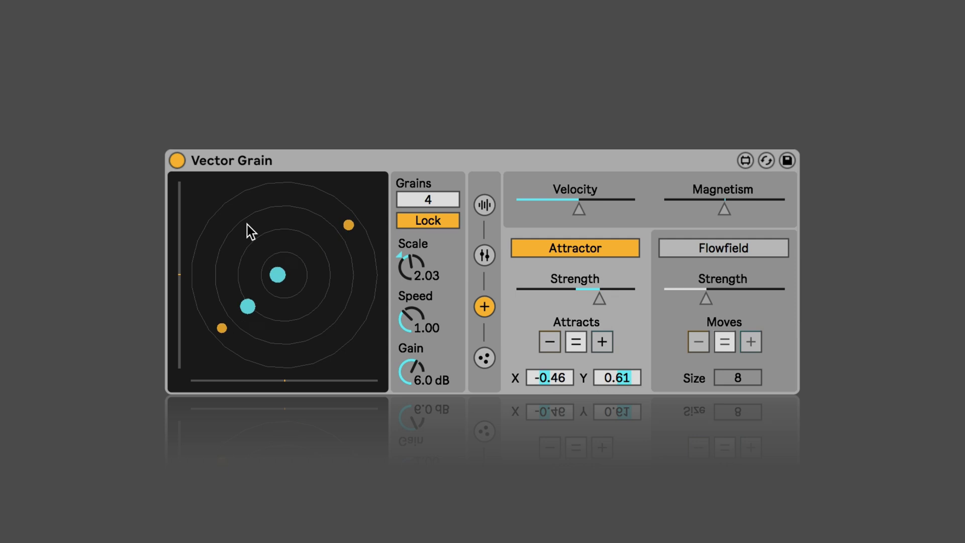
click(287, 275)
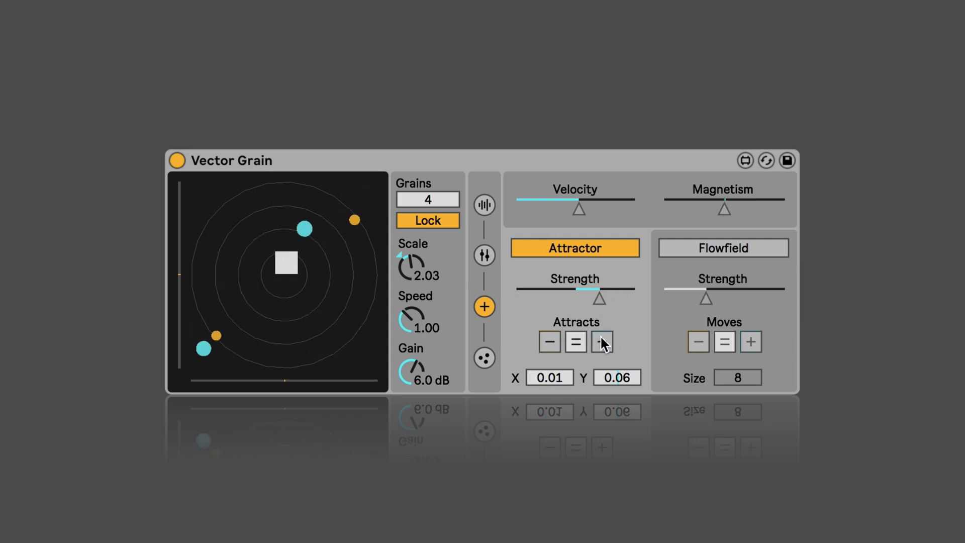
- Toggle the attractor between repel and attract, then turn Attractor off and Flowfield on
click(547, 342)
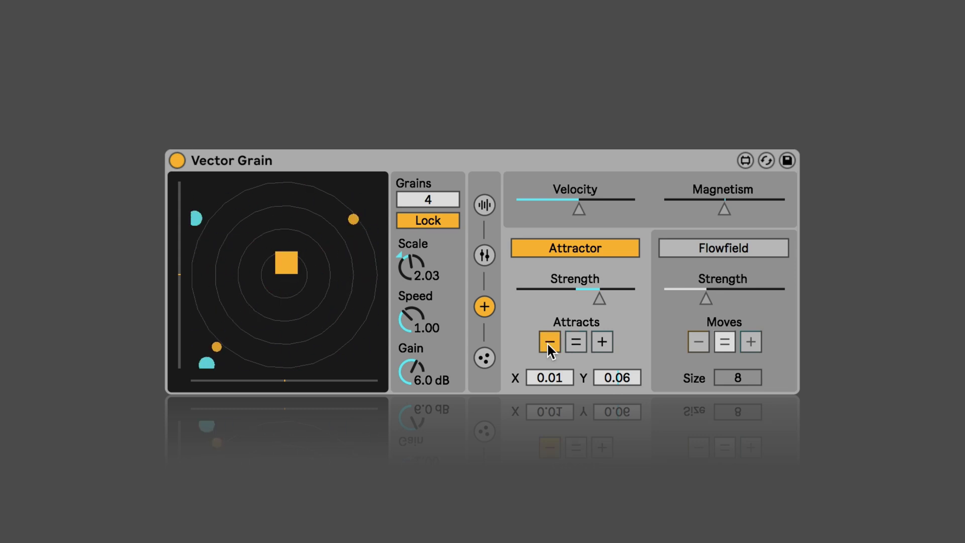
click(601, 341)
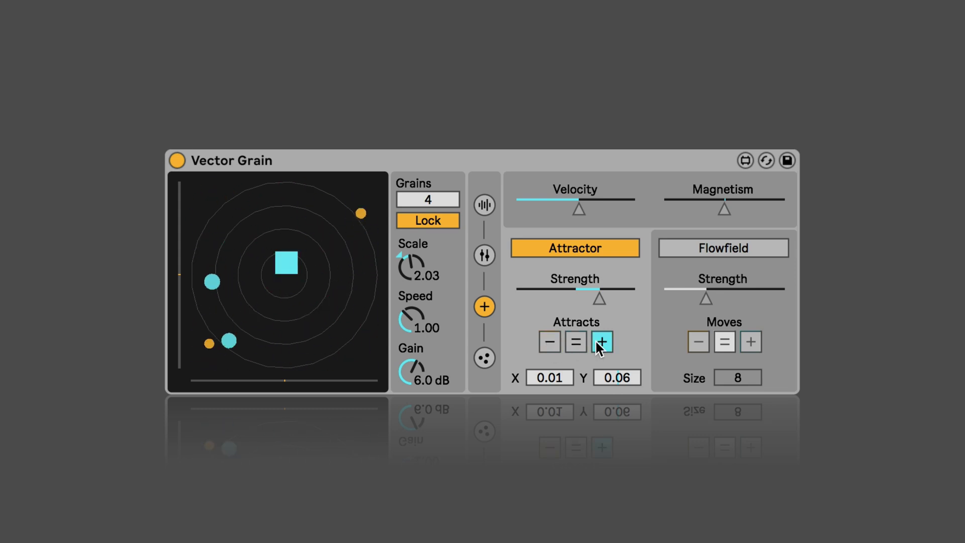
click(565, 339)
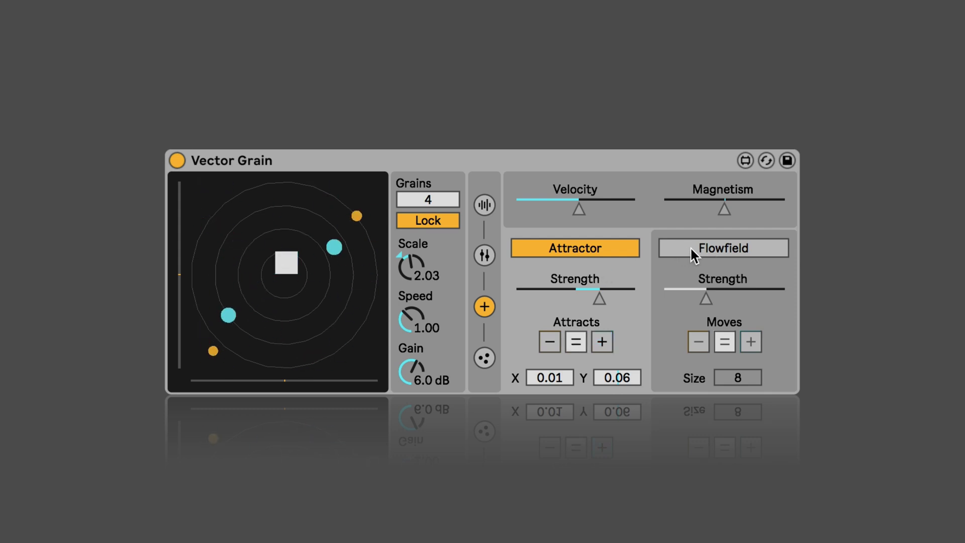
click(605, 247)
click(743, 248)
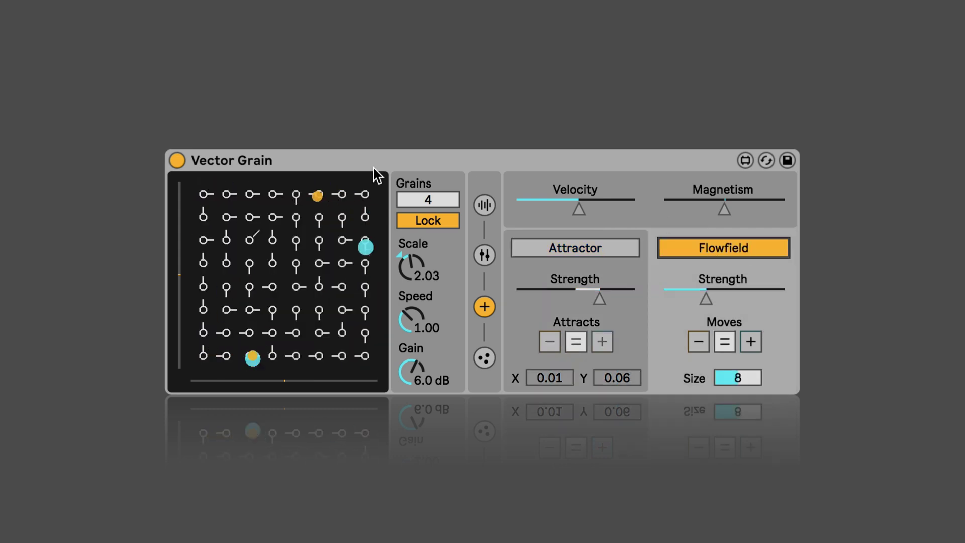
- Raise the Flowfield strength and set its grid size to 4, 12, then 8
click(704, 298)
drag(704, 299, 748, 300)
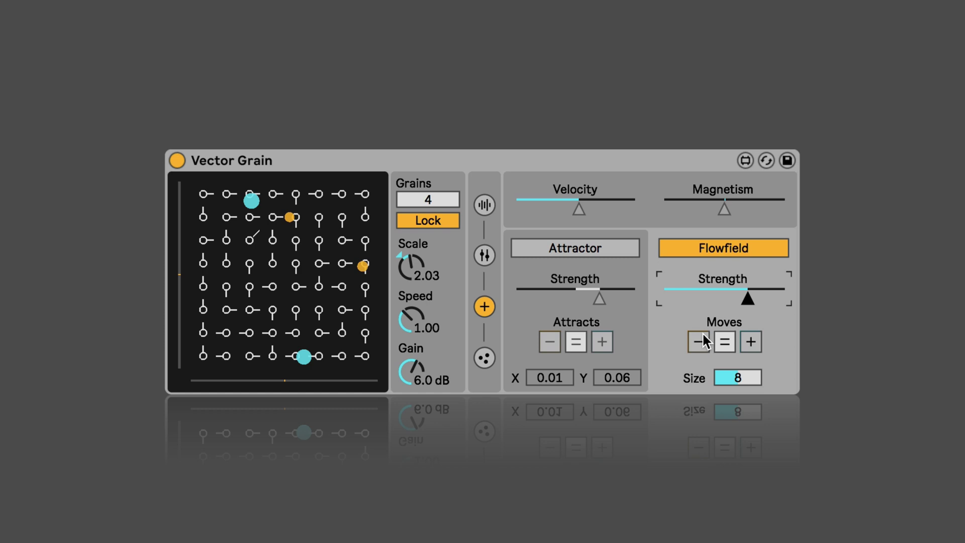
drag(739, 378, 738, 376)
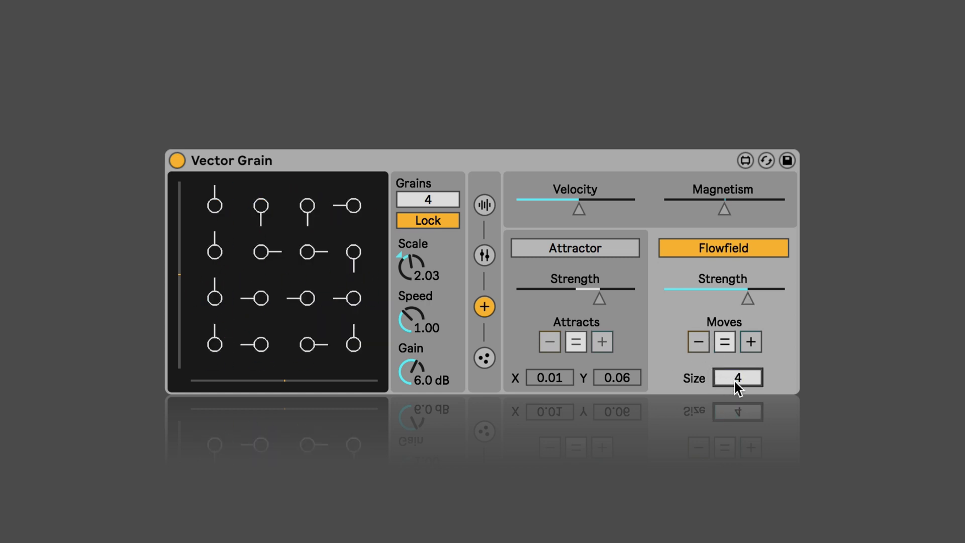
drag(737, 383, 737, 362)
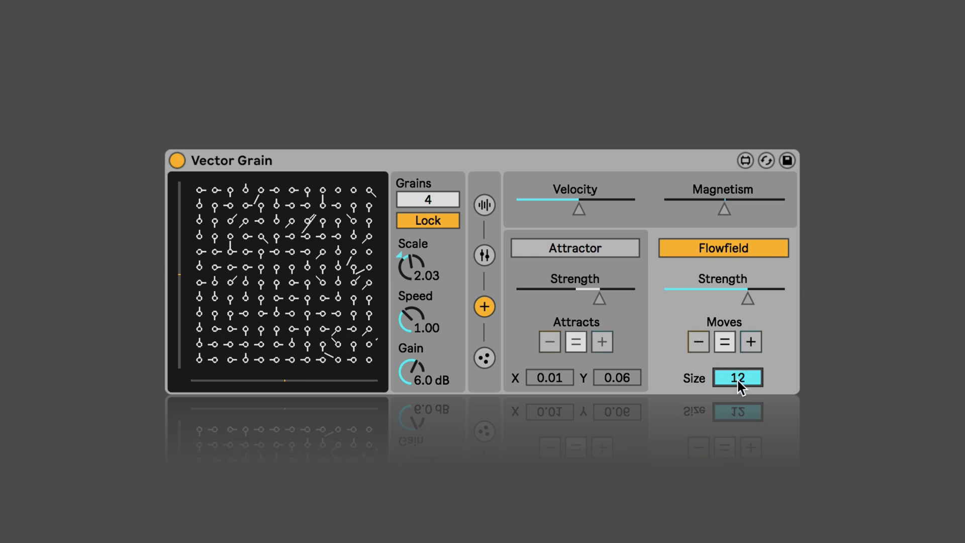
drag(736, 379, 739, 378)
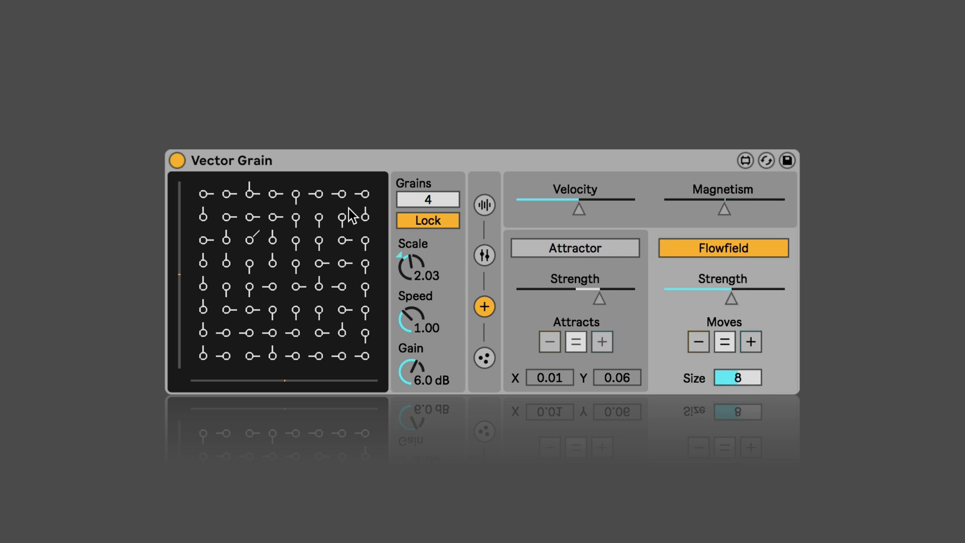
- Turn Flowfield off, browse the side tabs back to forces, and re-enable Attractor
click(706, 251)
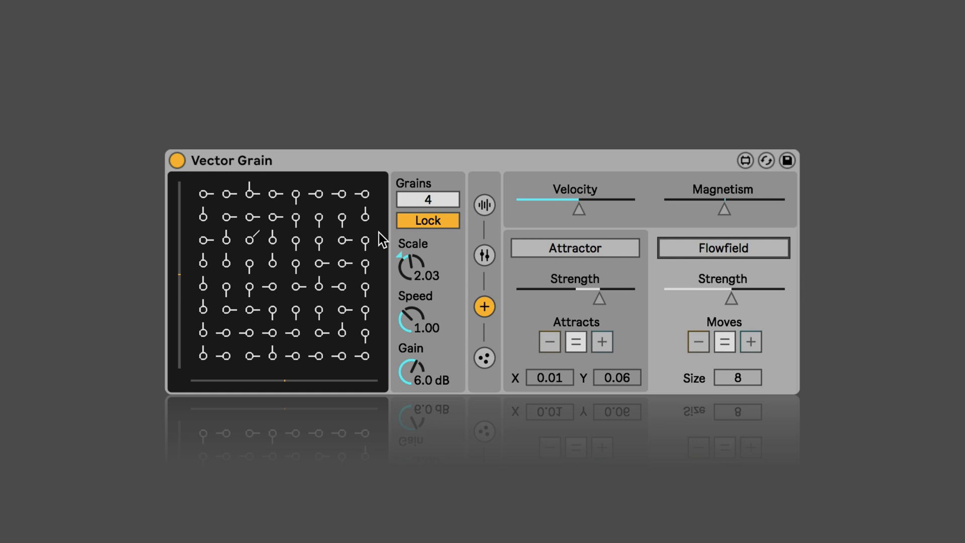
click(484, 256)
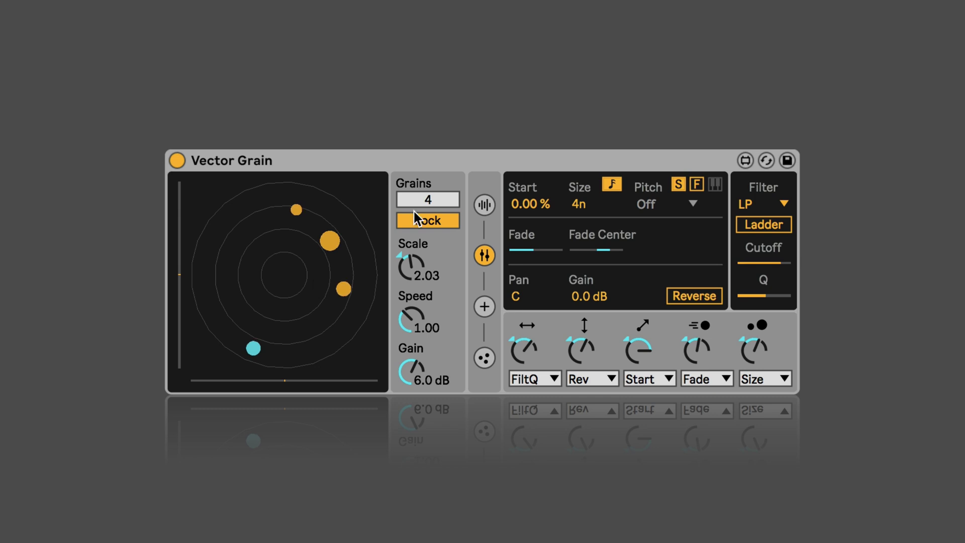
click(485, 307)
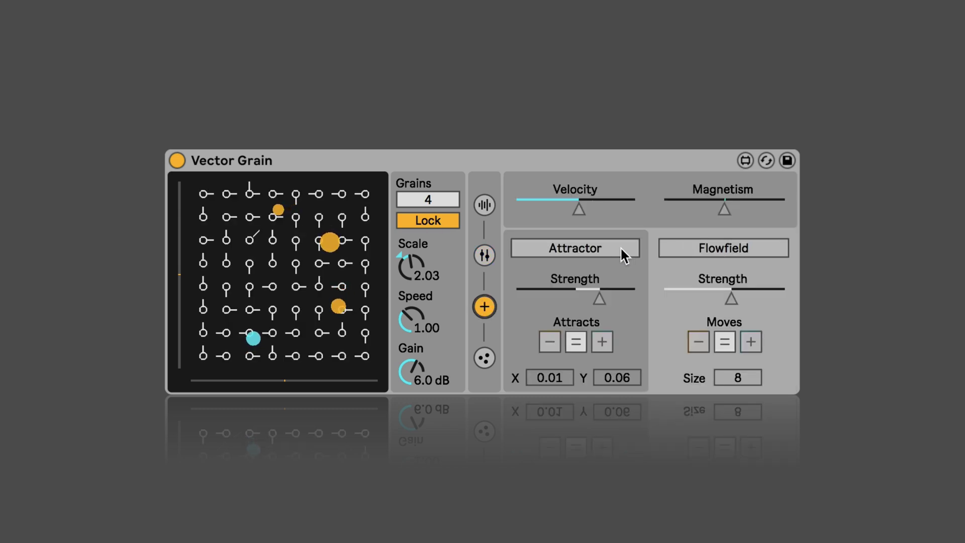
click(581, 252)
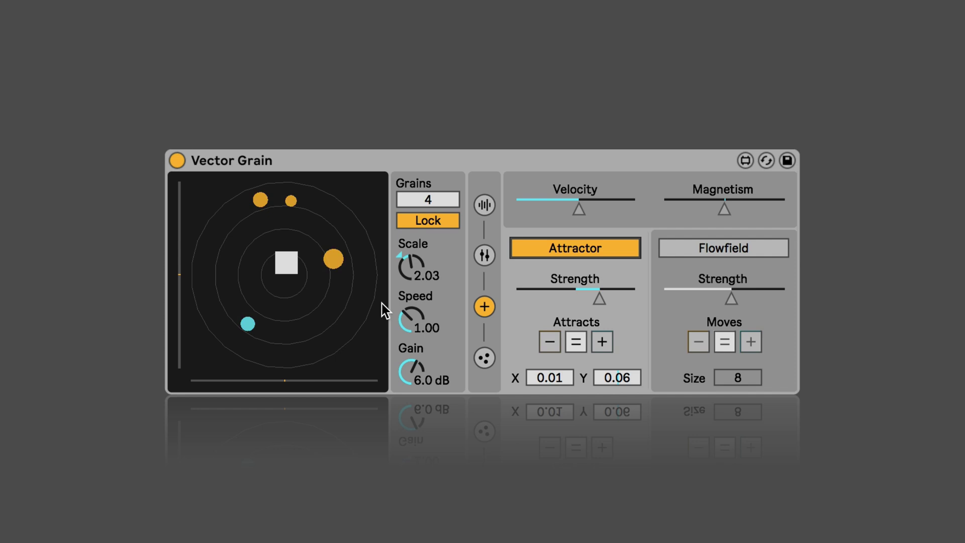
- Raise Rnd>Mass to maximum in the particle settings and add three particles to the display
click(483, 356)
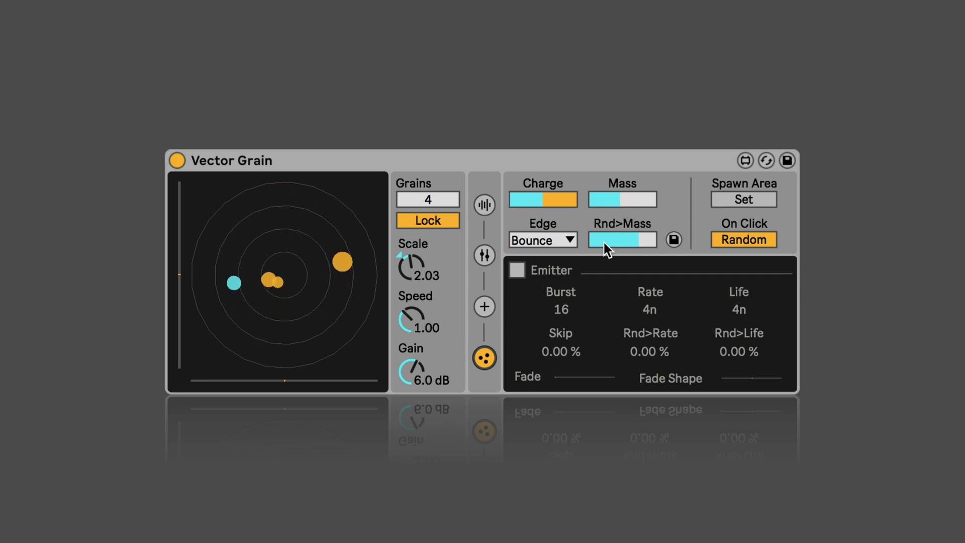
drag(624, 234, 631, 238)
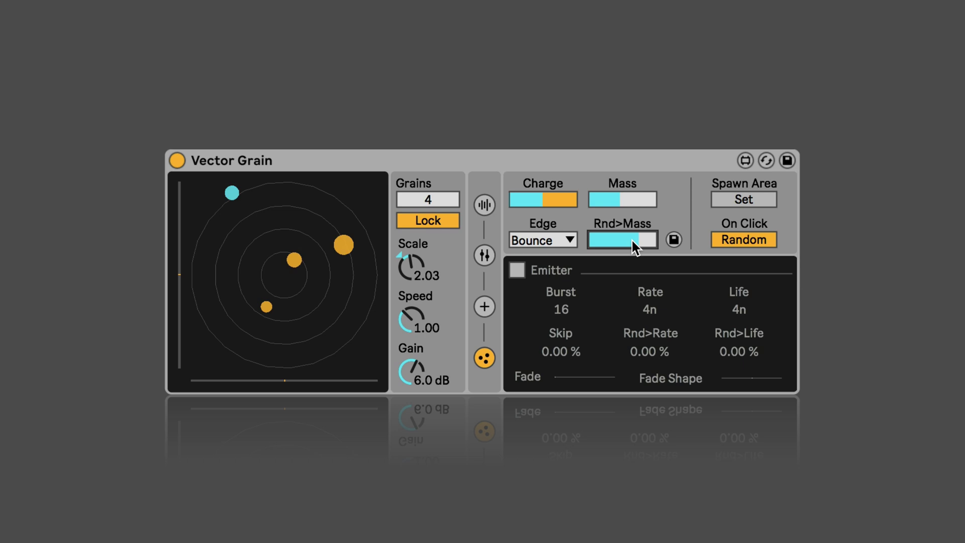
click(286, 273)
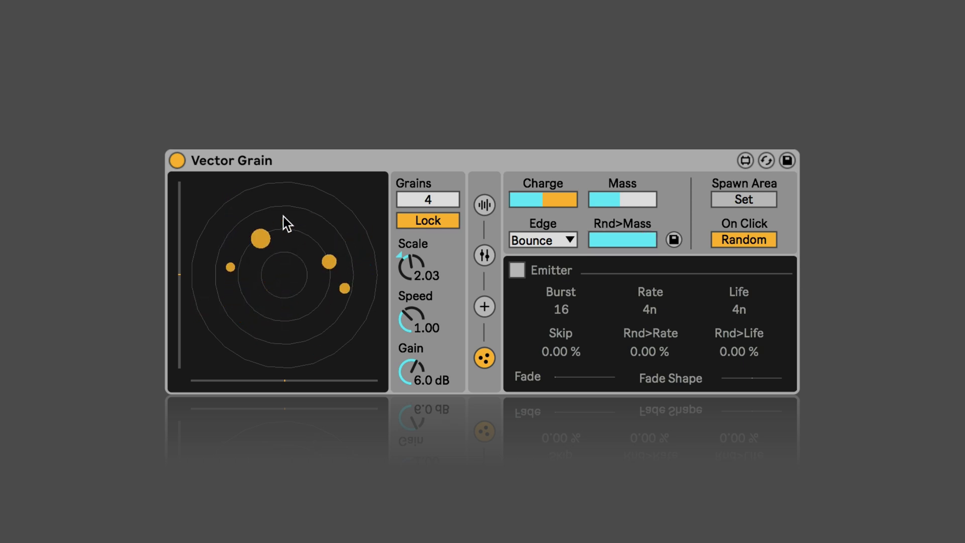
click(242, 292)
click(327, 307)
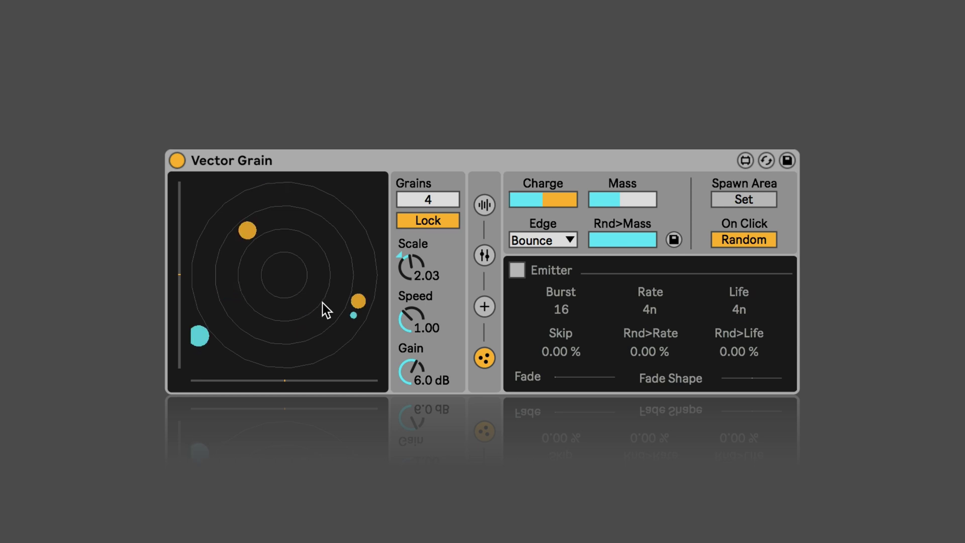
- Set the Edge behaviour to Clip, then change it to Wrap
click(546, 238)
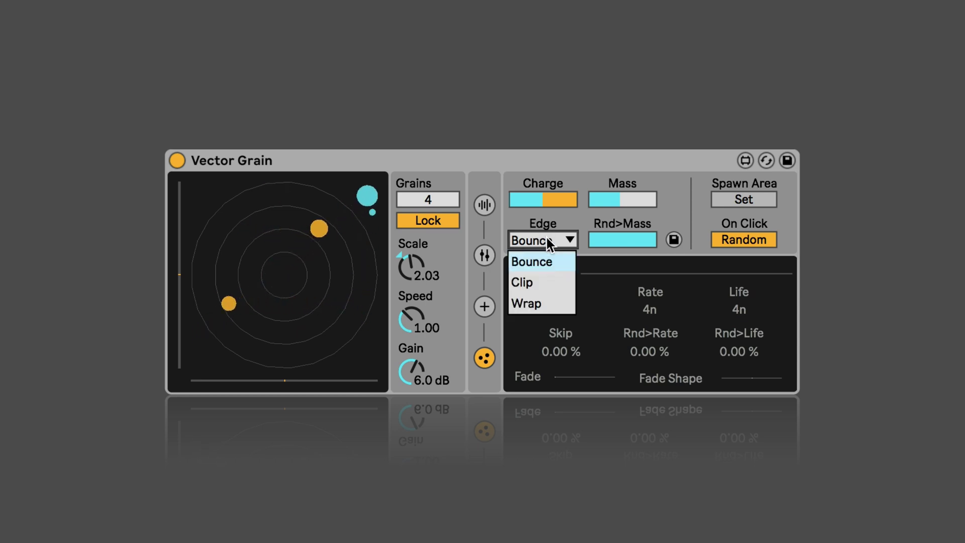
click(526, 282)
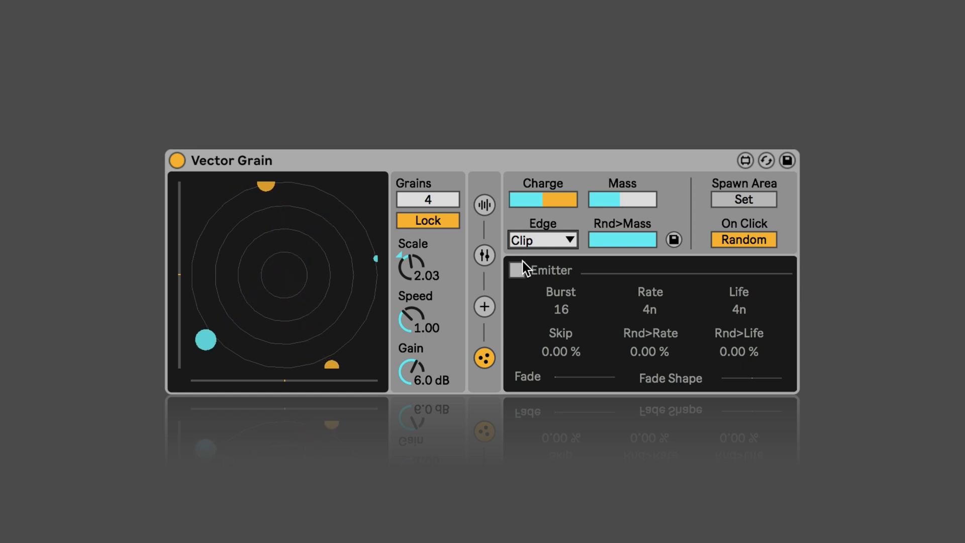
click(527, 241)
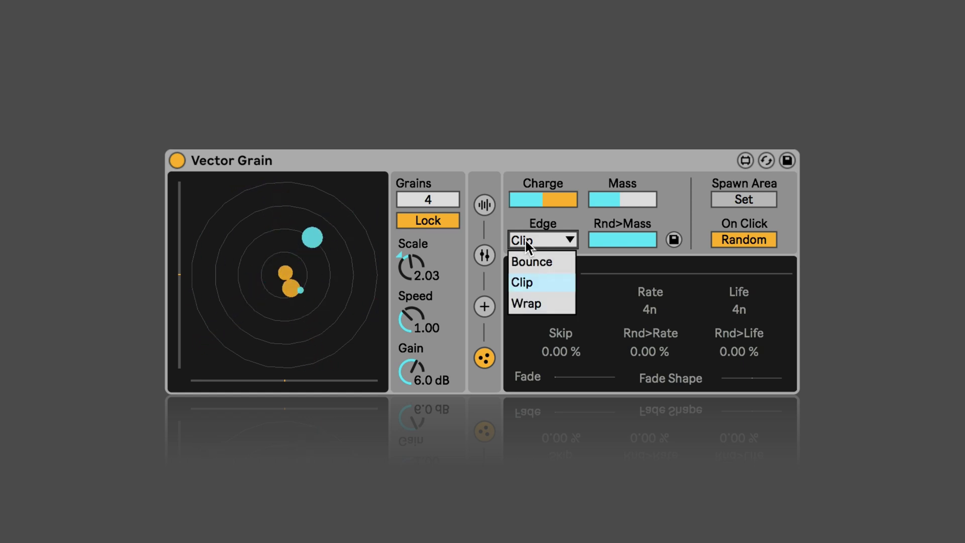
click(538, 303)
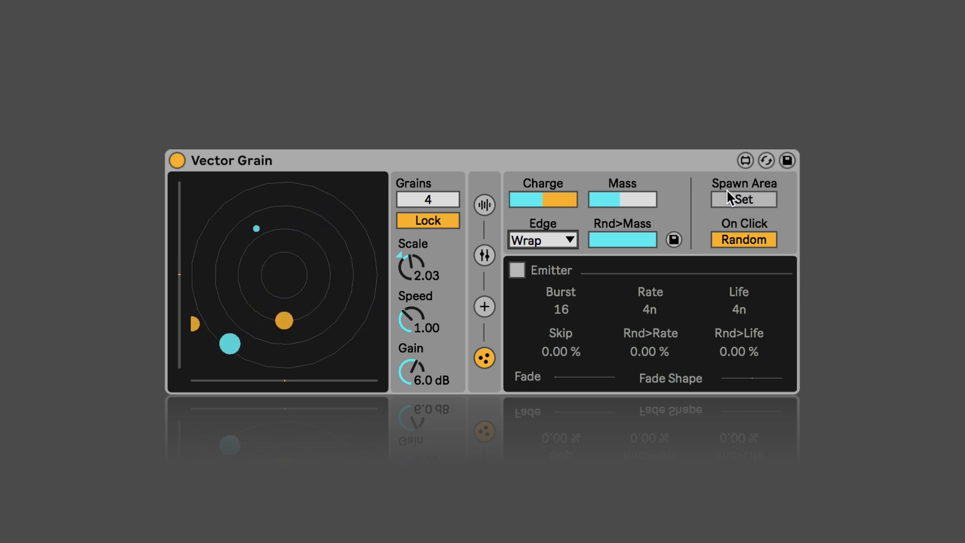
click(763, 197)
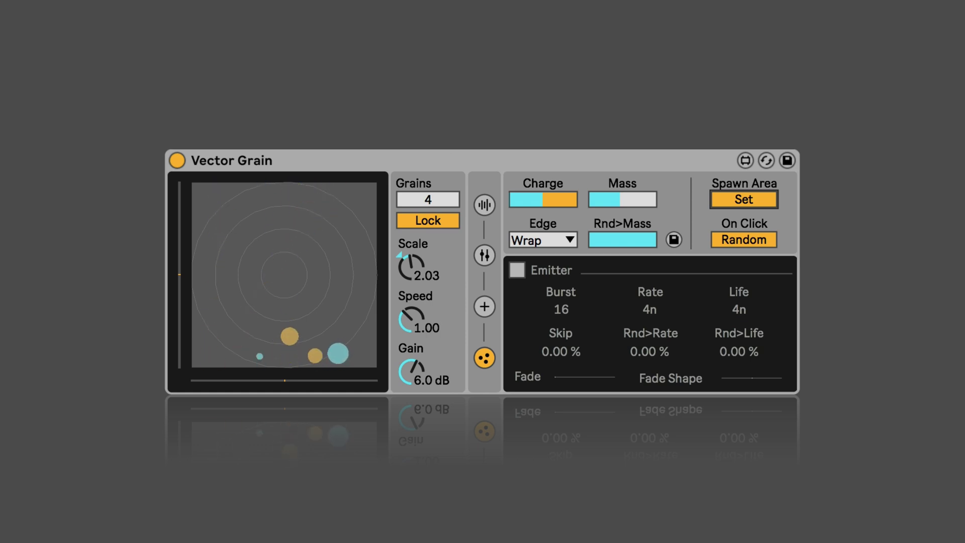
click(732, 203)
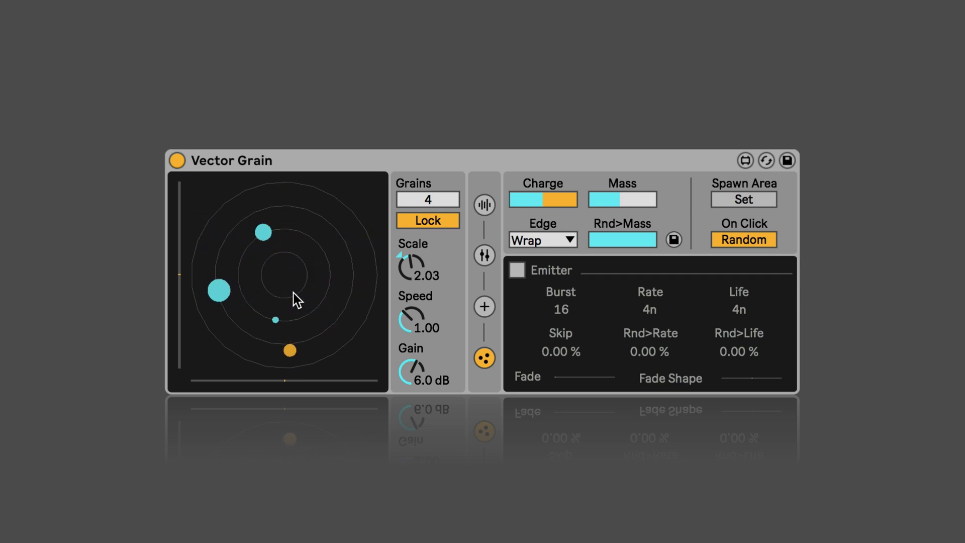
click(761, 241)
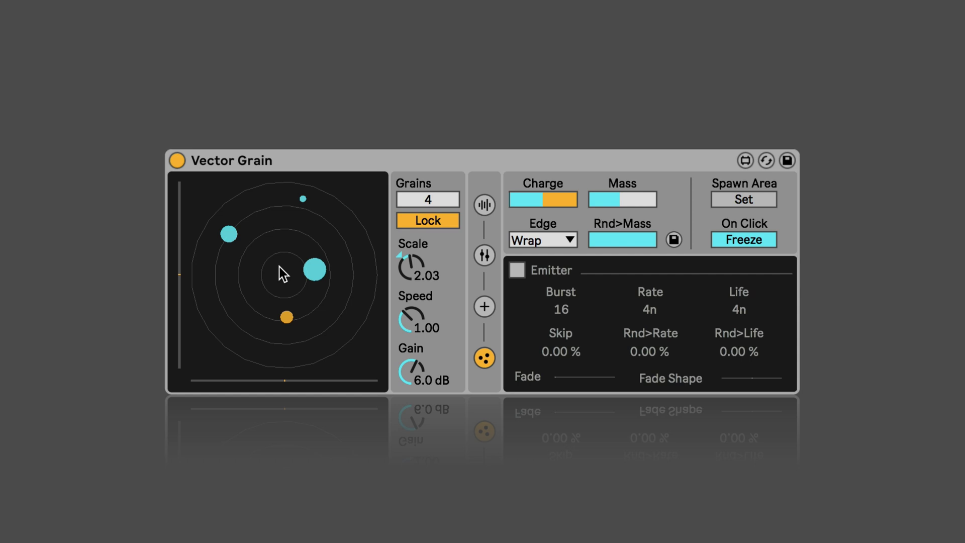
click(756, 238)
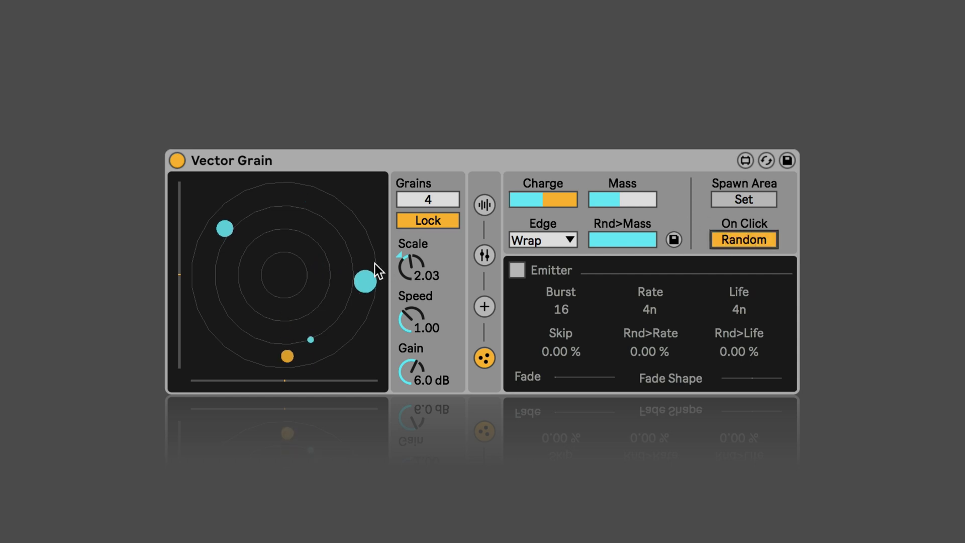
- Set emitter Skip to 45.7 % and adjust Fade, turn the emitter off, and raise Speed to 2.98
click(517, 270)
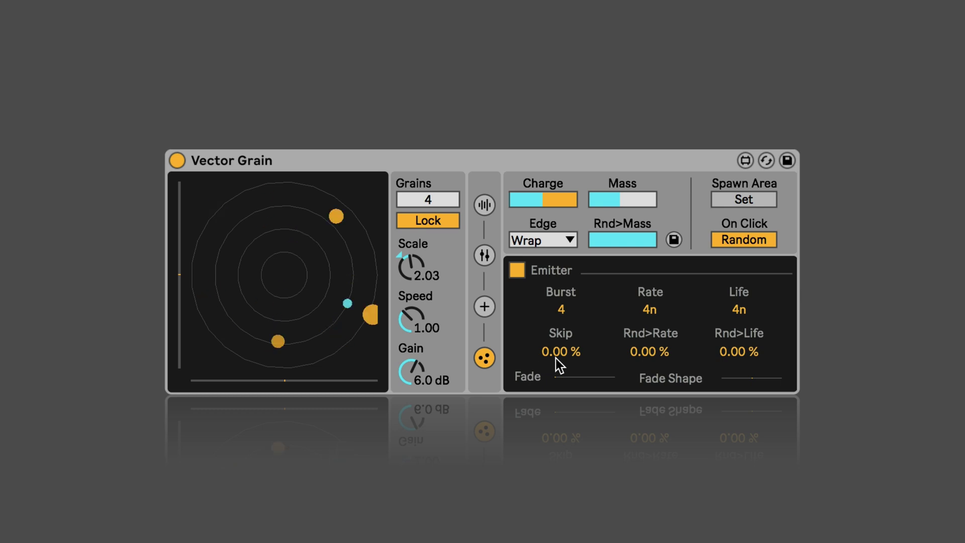
drag(558, 353, 559, 332)
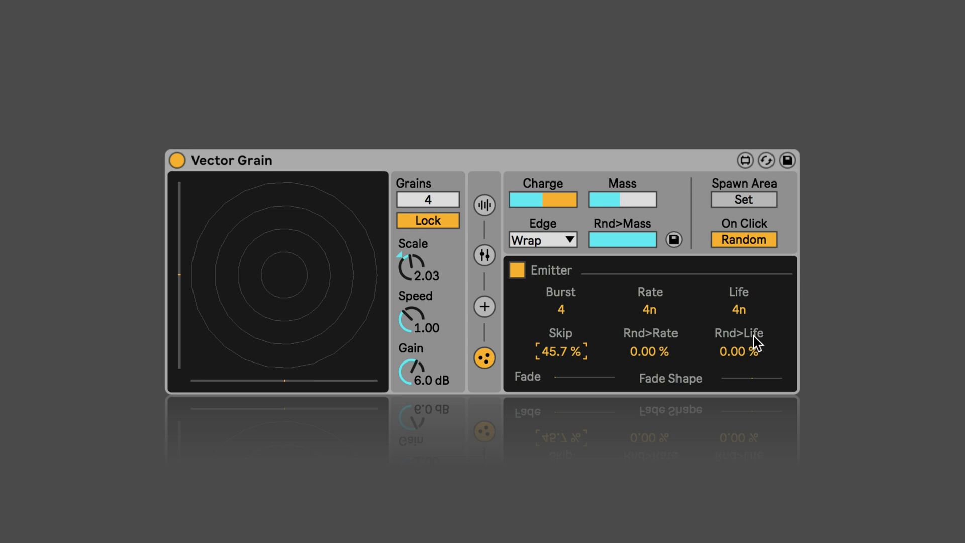
click(588, 377)
click(518, 271)
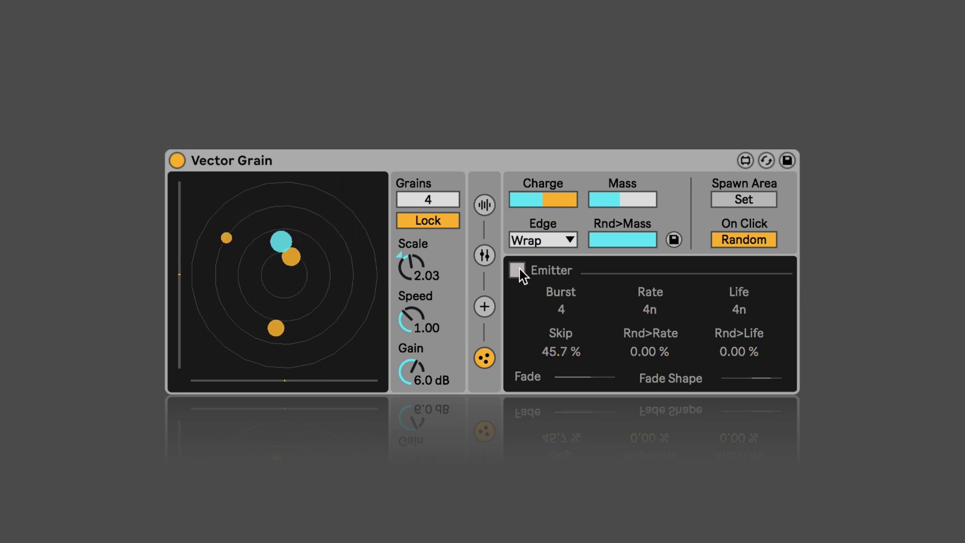
drag(411, 320, 411, 294)
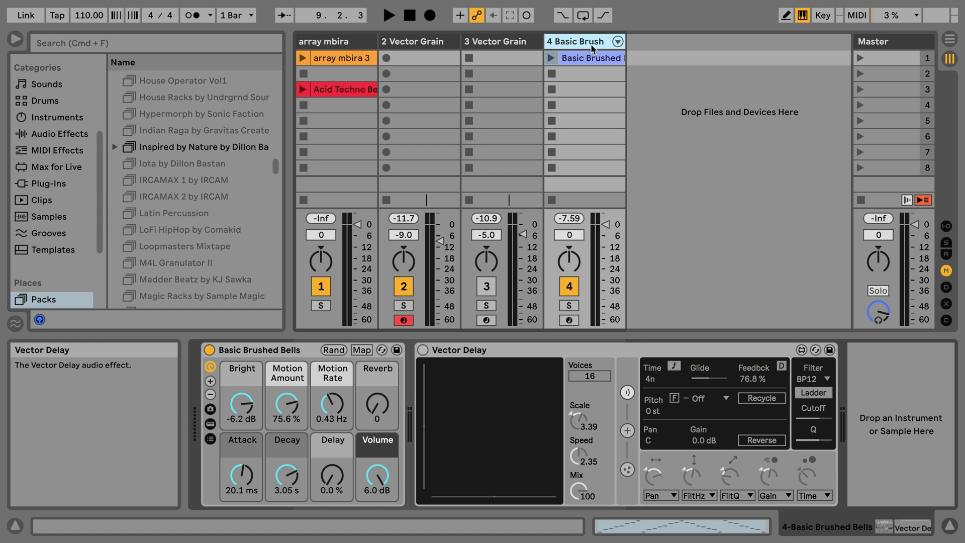
- Solo track 4 and launch its clip
click(567, 307)
click(550, 58)
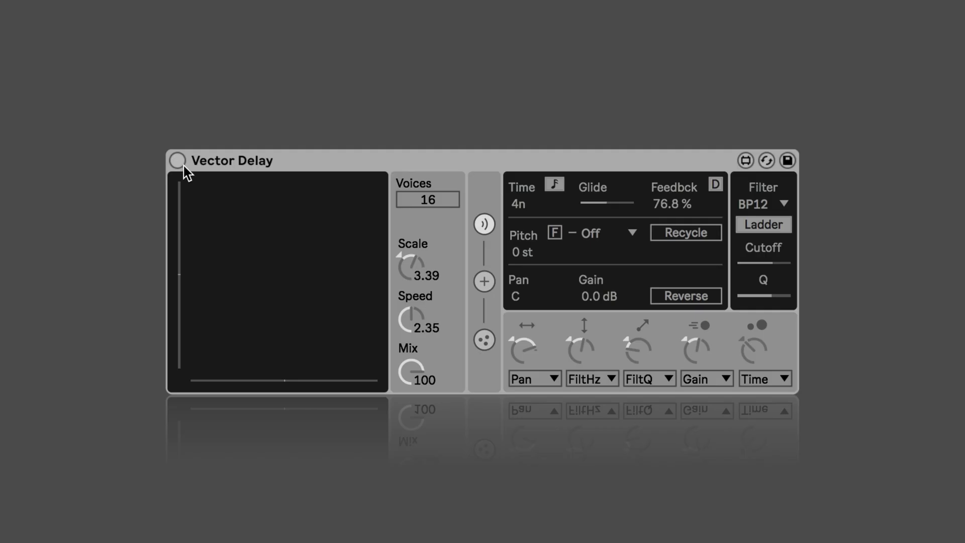
- Turn on Vector Delay and set 2 voices, Scale 2.11, Speed 1.88 and delay time 2b
click(182, 164)
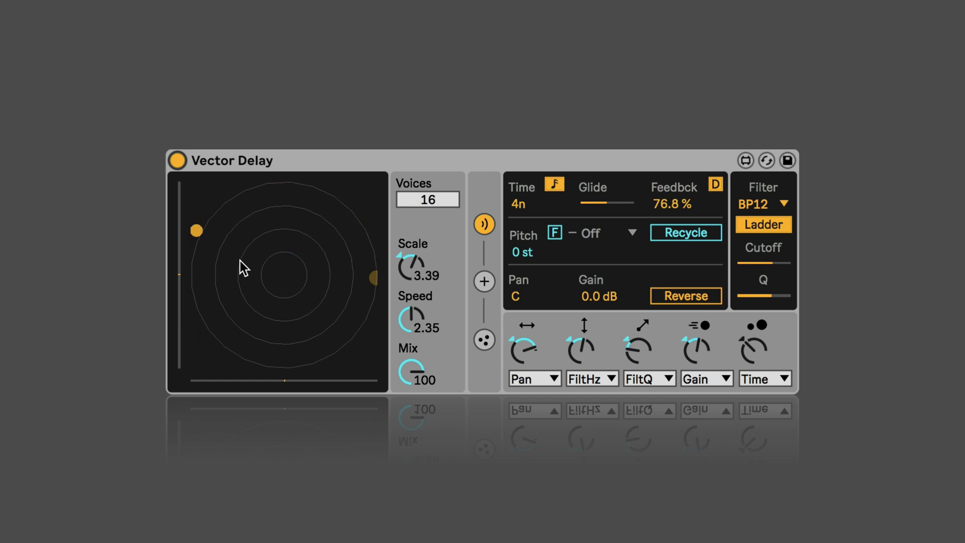
click(419, 202)
text(2)
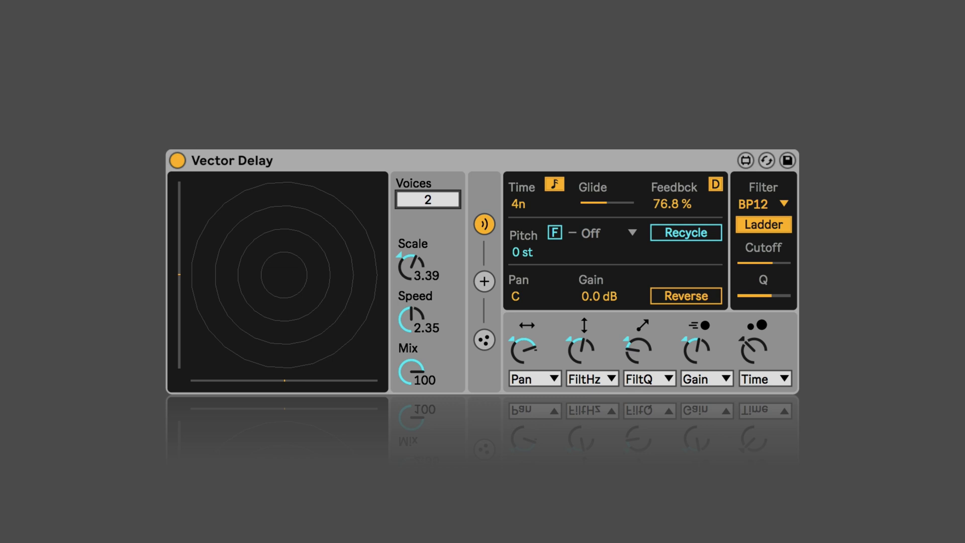
mouse_move(410, 272)
mouse_down()
mouse_move(411, 332)
mouse_move(411, 323)
mouse_up()
mouse_move(412, 371)
mouse_down()
mouse_move(410, 407)
mouse_move(411, 332)
mouse_up()
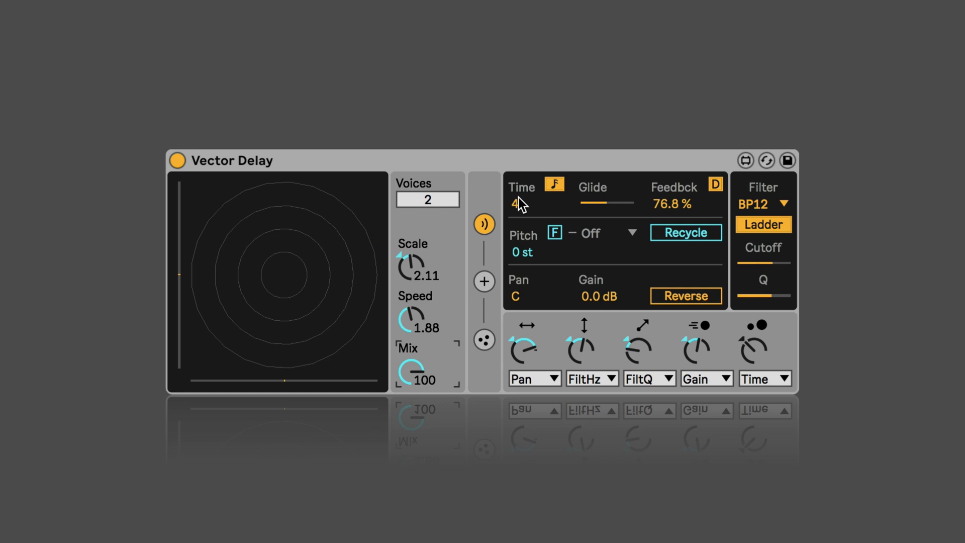
mouse_move(519, 204)
mouse_down()
mouse_move(519, 227)
mouse_move(520, 185)
mouse_up()
- Return the delay time to note-synced 4n, and sweep Glide to maximum and back to minimum
click(554, 184)
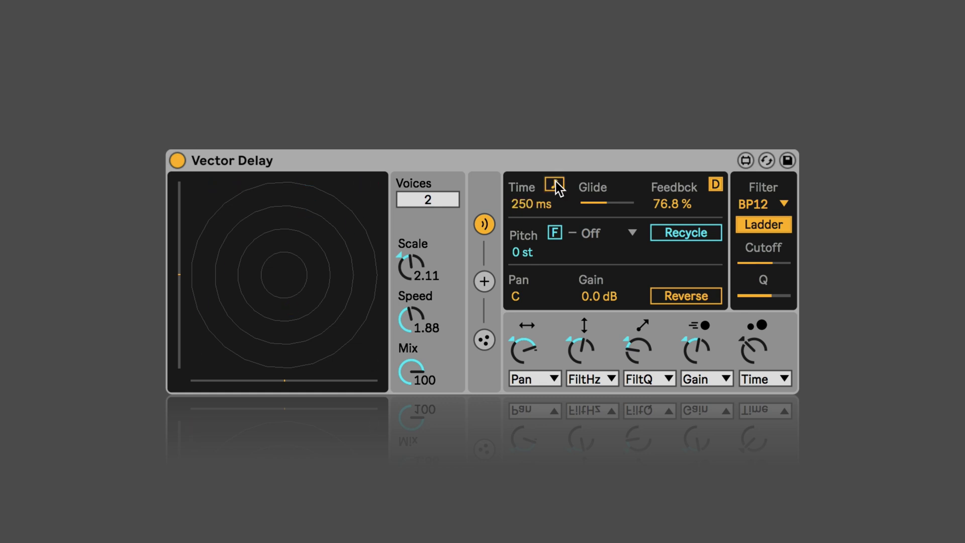
click(556, 188)
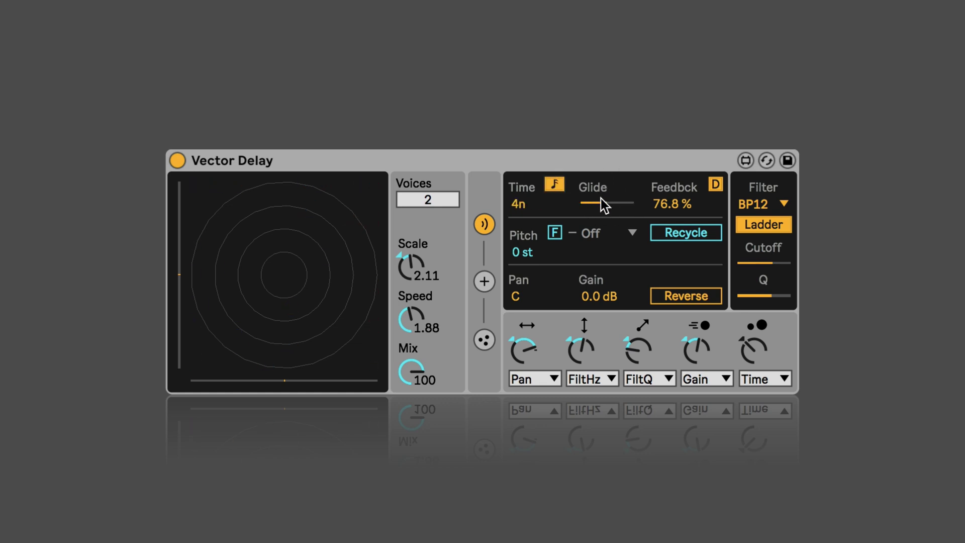
drag(603, 204, 603, 174)
drag(529, 206, 528, 150)
drag(601, 197, 601, 249)
- Target Pitch with the fourth modulation slot, quantize pitch to Major, and turn on Recycle
click(693, 379)
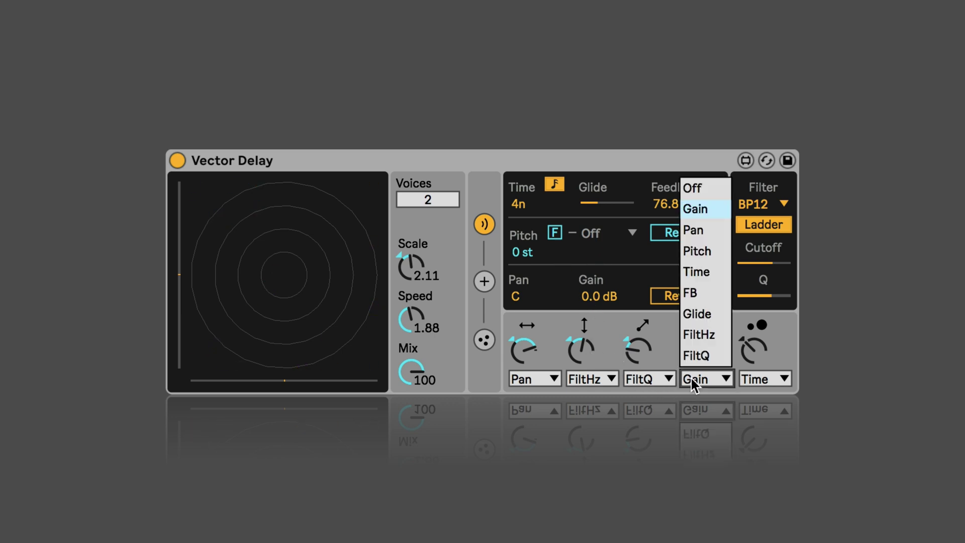
click(699, 253)
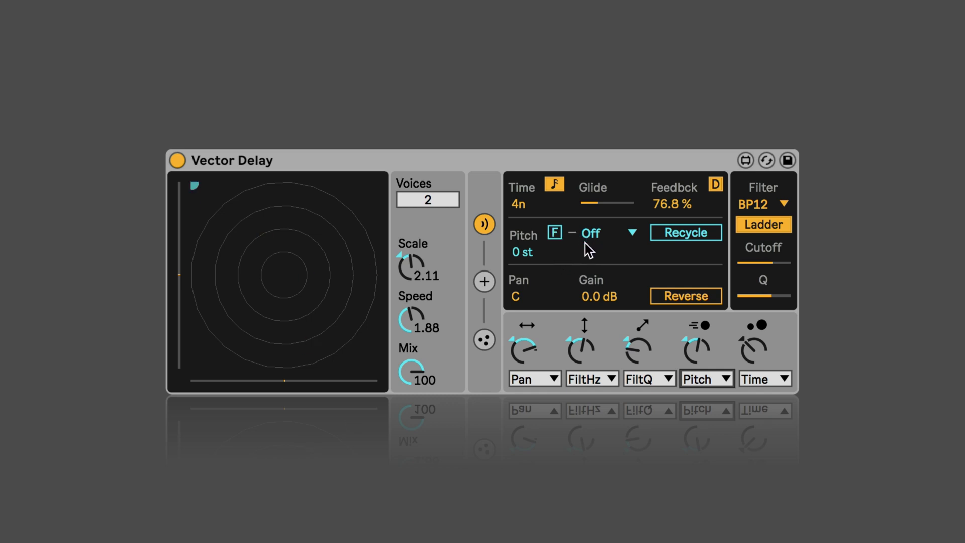
click(631, 234)
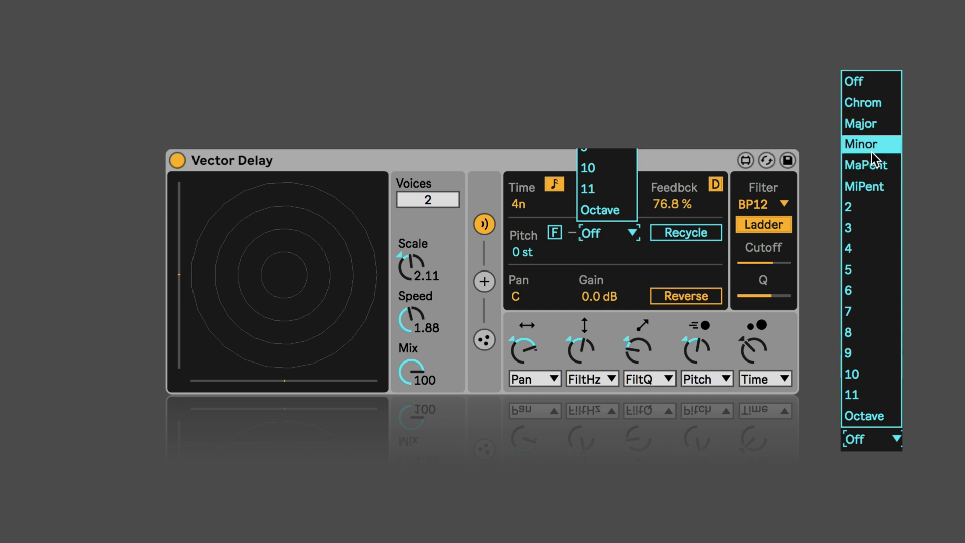
click(871, 124)
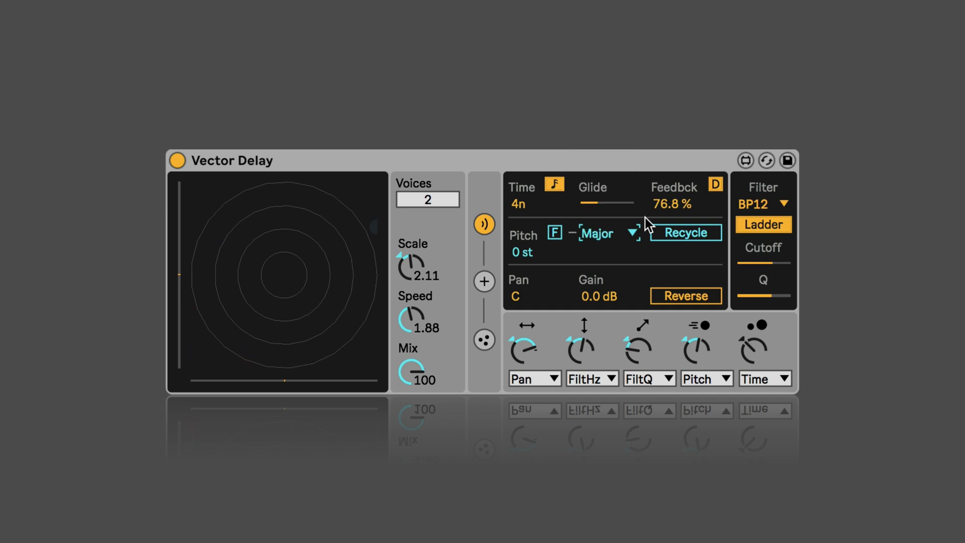
click(688, 232)
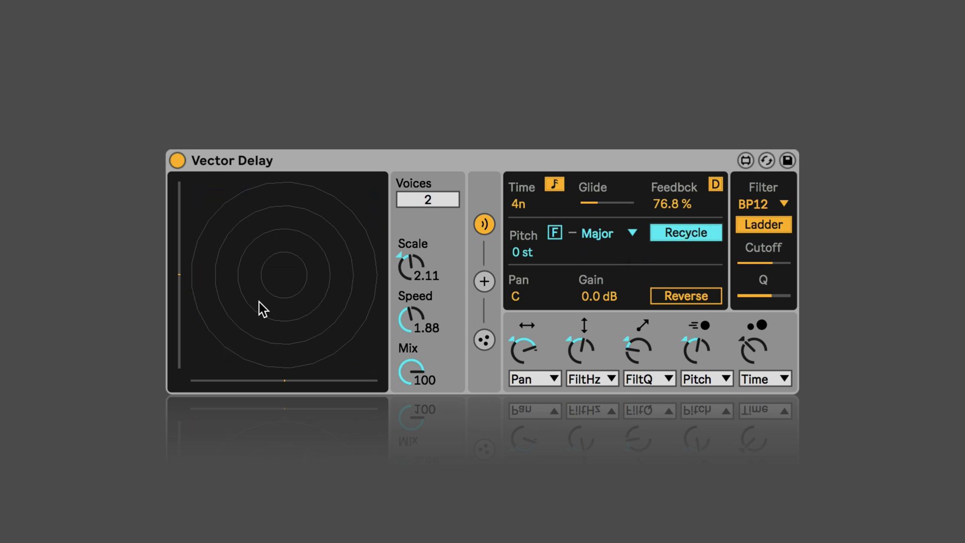
- Switch pitch quantize to Octave, reset pitch to 0 st, and enable Reverse
click(614, 239)
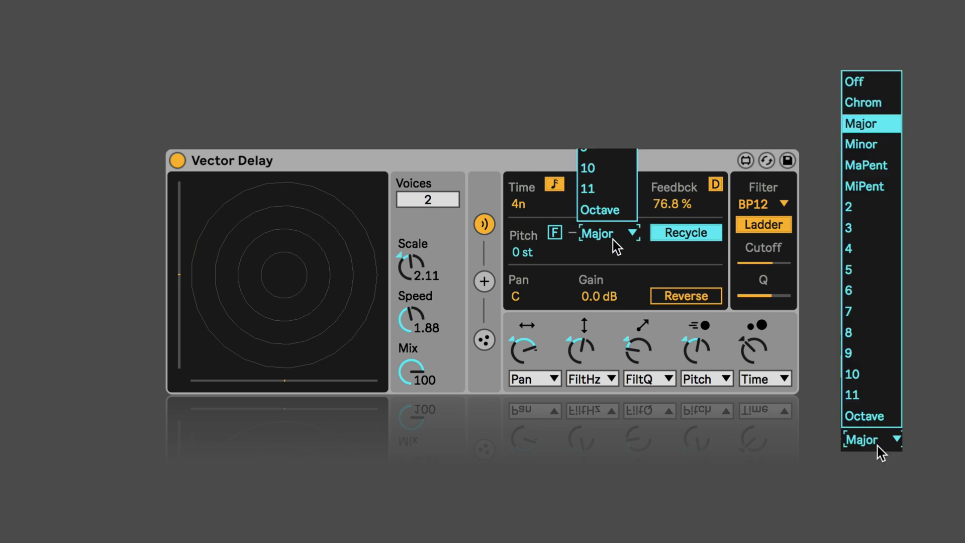
click(598, 212)
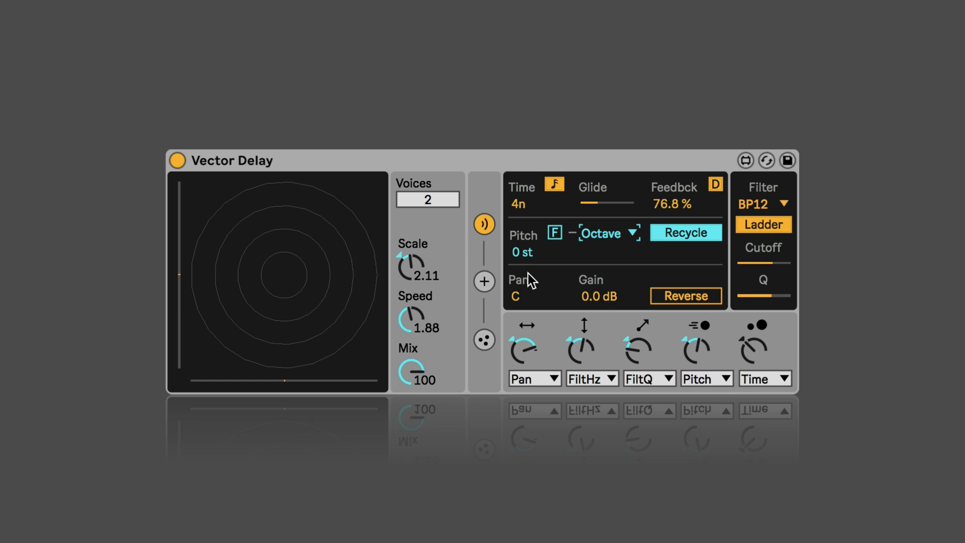
drag(516, 255, 516, 189)
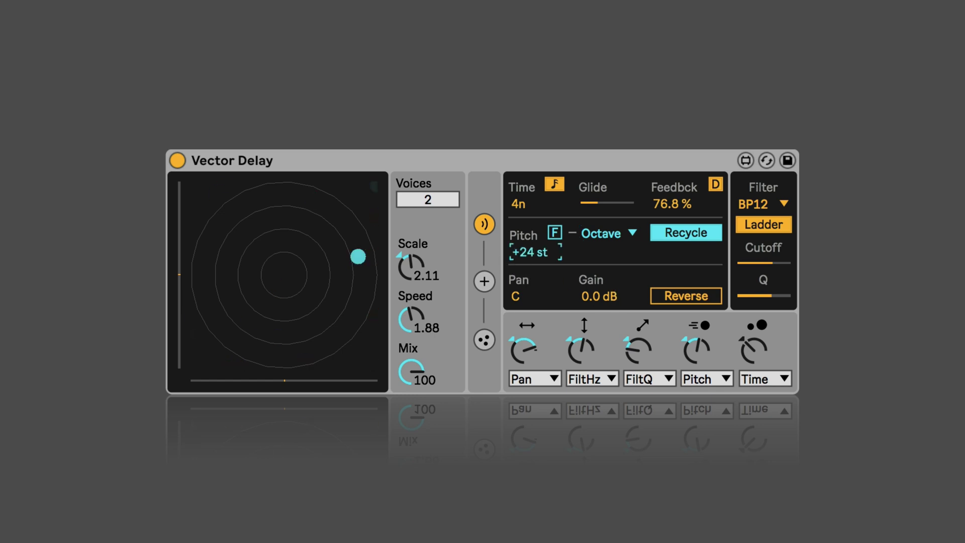
drag(517, 255, 517, 331)
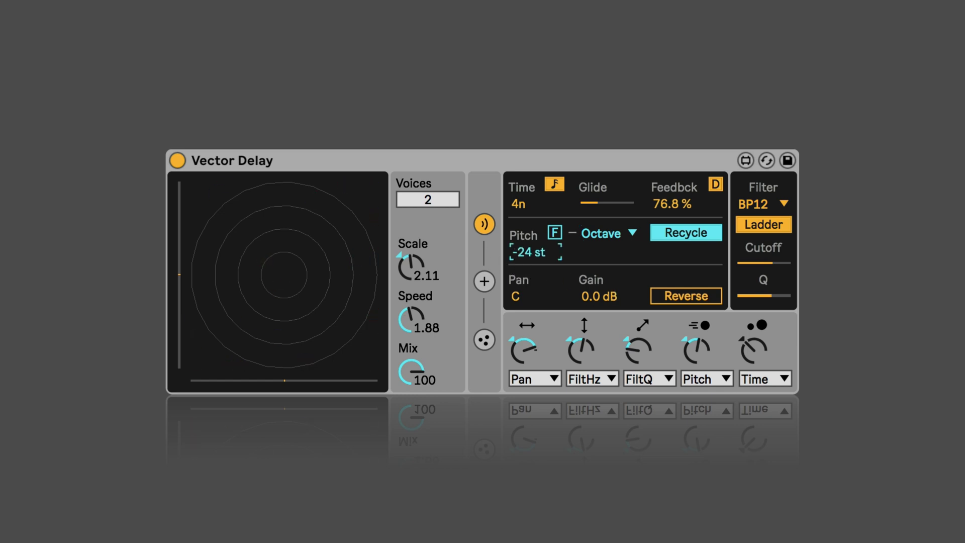
key(Delete)
click(556, 233)
click(556, 233)
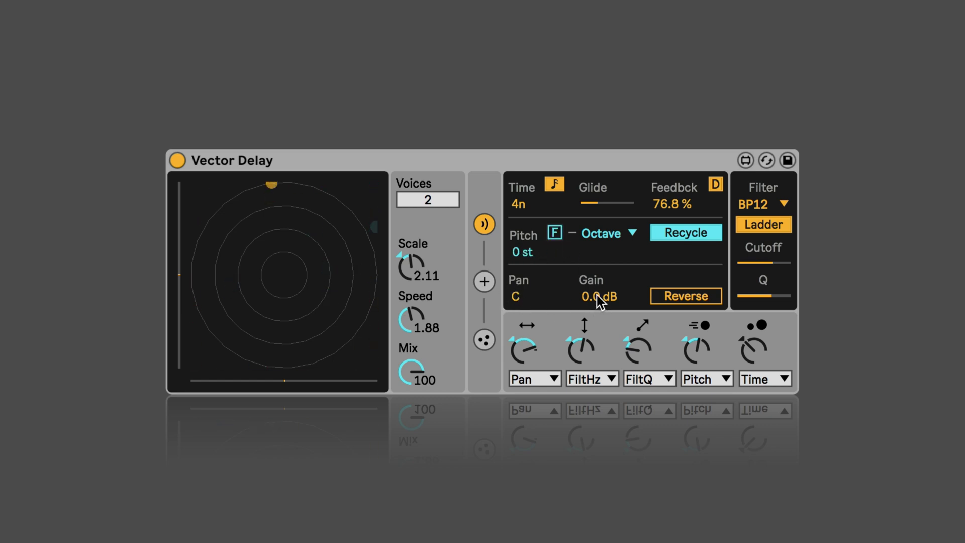
click(679, 295)
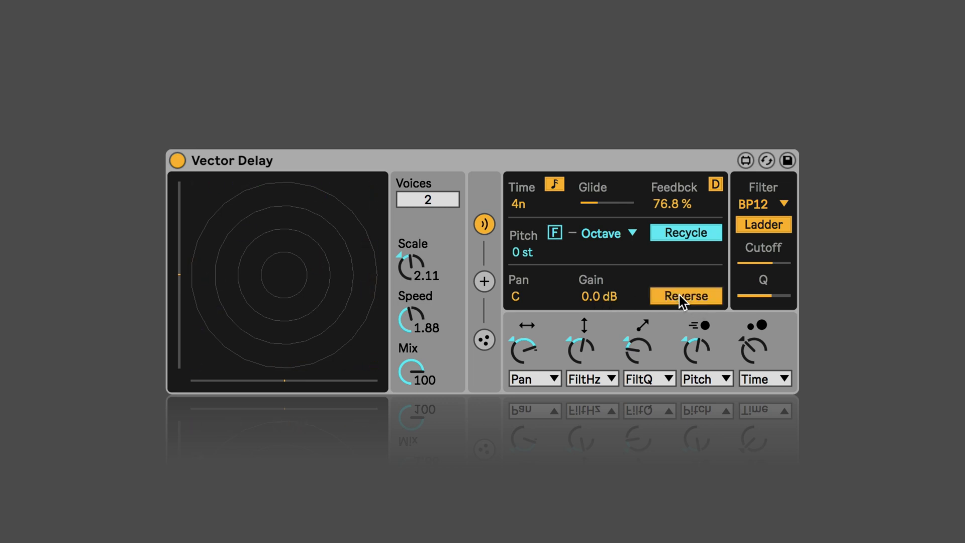
- Turn Reverse off and keep Pan as the first modulation slot's target
click(679, 295)
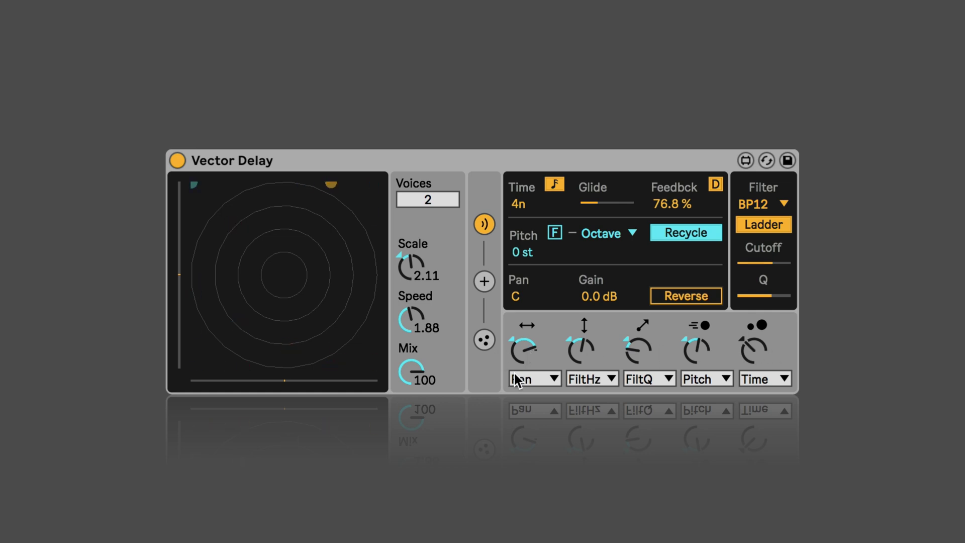
click(533, 378)
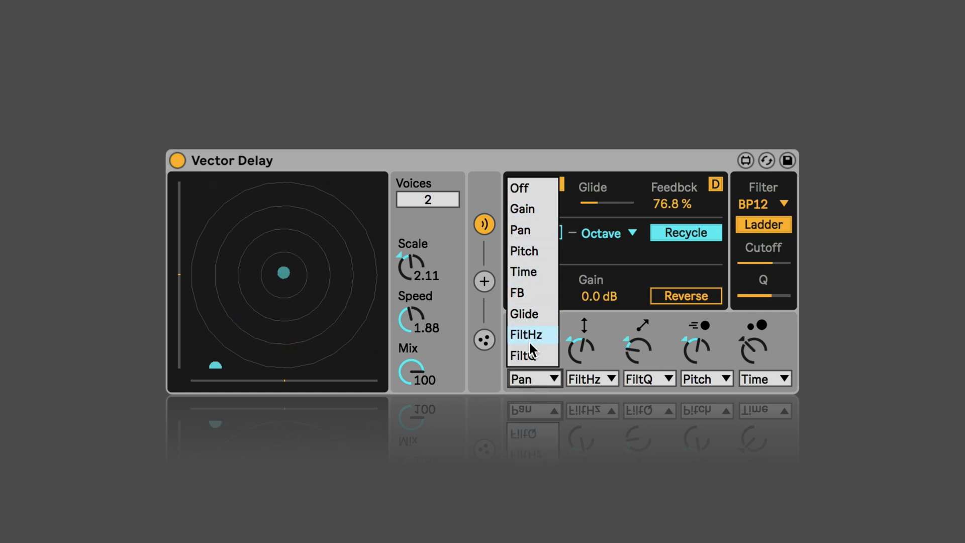
click(572, 158)
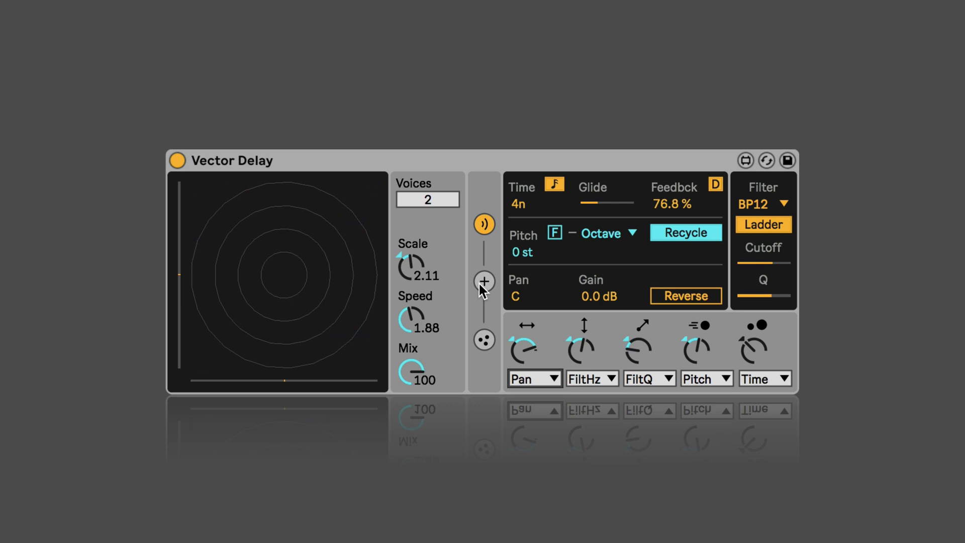
- Show the force settings, set the Attractor to pull, raise Magnetism, and enable Flowfield
click(480, 283)
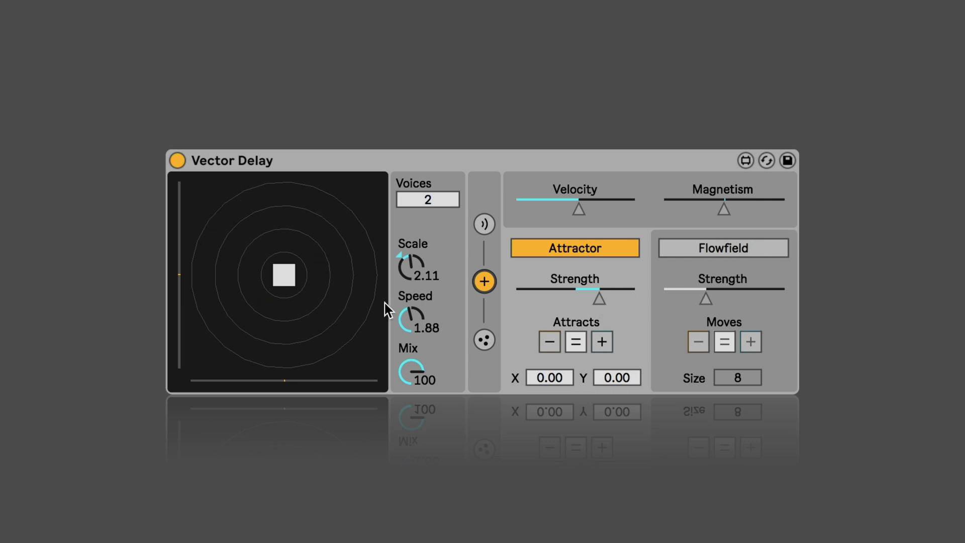
click(548, 343)
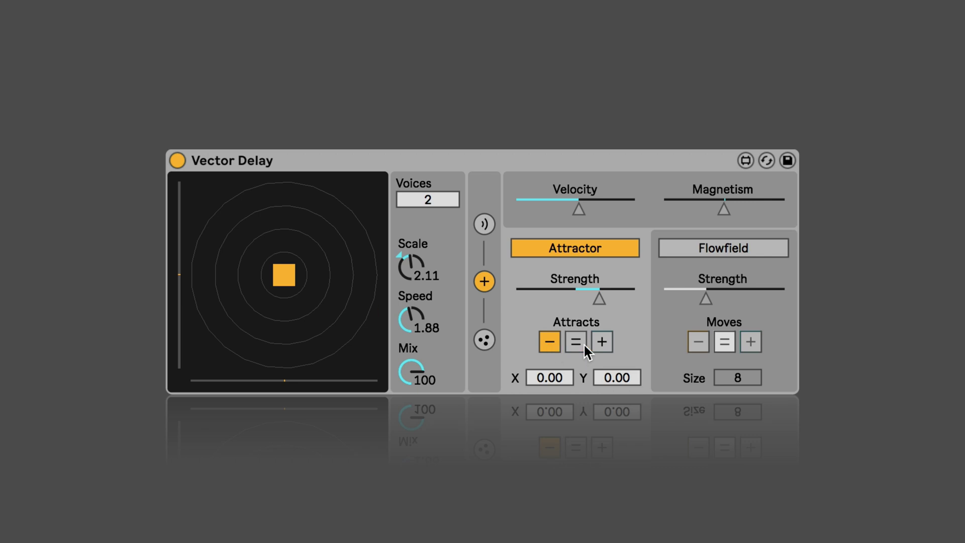
click(601, 341)
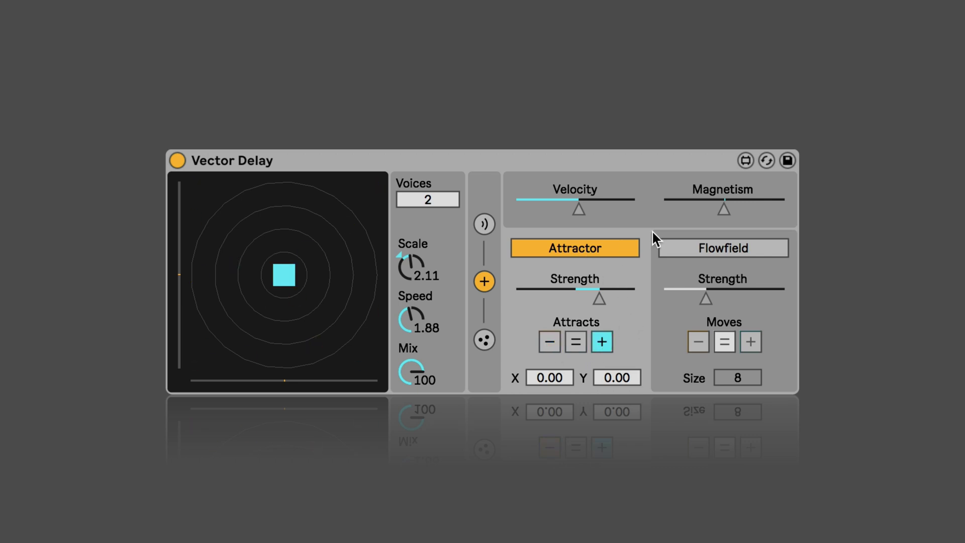
mouse_move(724, 208)
mouse_down()
mouse_move(754, 209)
mouse_move(697, 210)
mouse_move(750, 210)
mouse_move(728, 210)
mouse_up()
click(742, 250)
- Adjust Flowfield strength, set positive moves and grid size 4, then disable Attractor and Flowfield
mouse_move(703, 295)
mouse_down()
mouse_move(758, 298)
mouse_move(716, 298)
mouse_up()
click(687, 297)
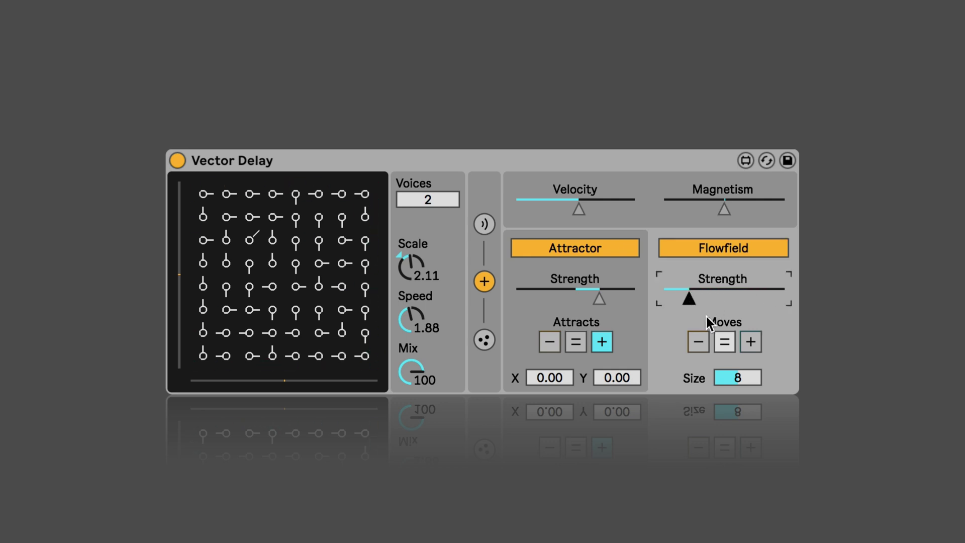
click(747, 343)
drag(738, 377, 739, 379)
text(12)
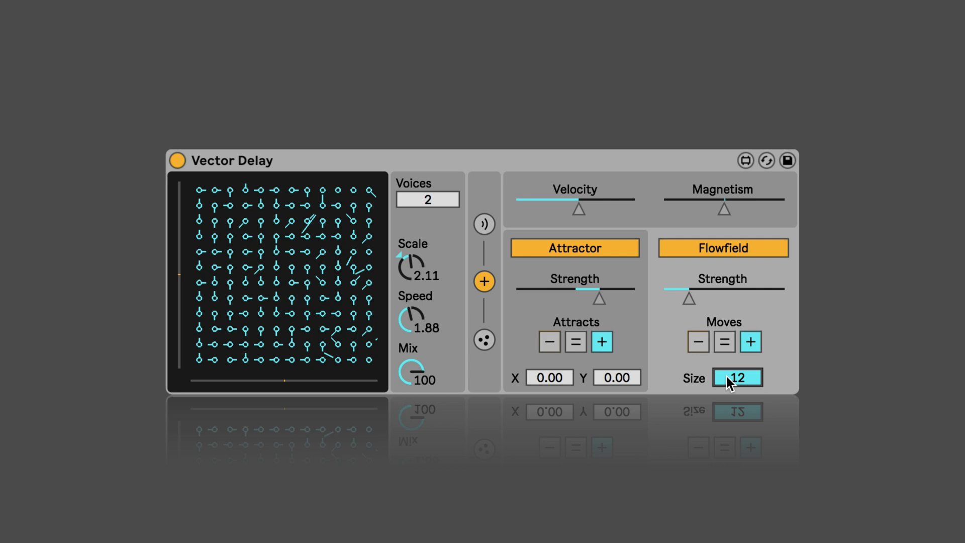
text(4)
key(Return)
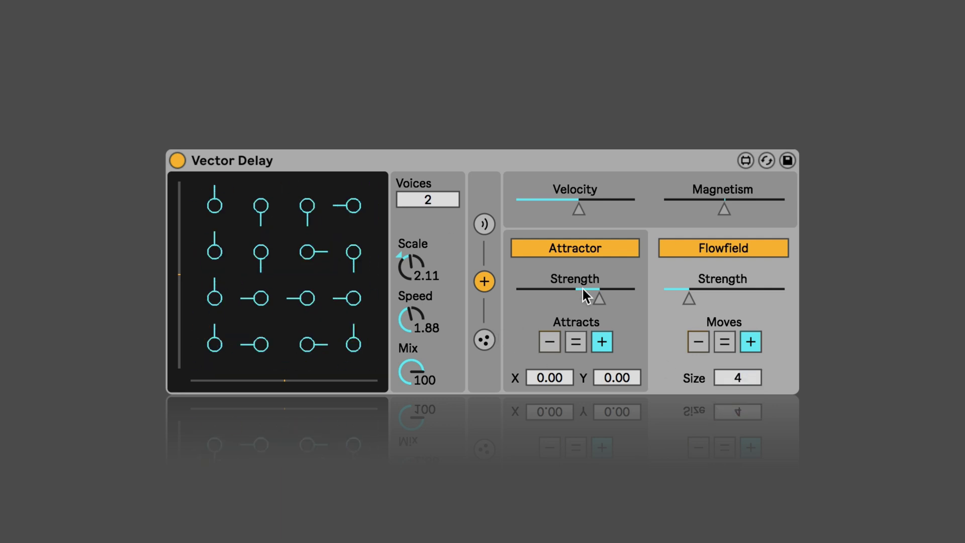
click(592, 248)
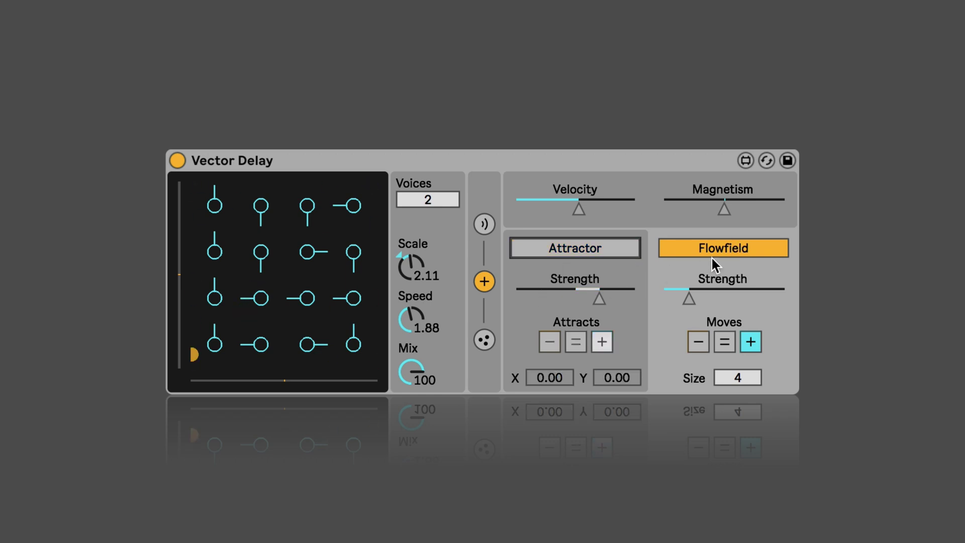
click(734, 241)
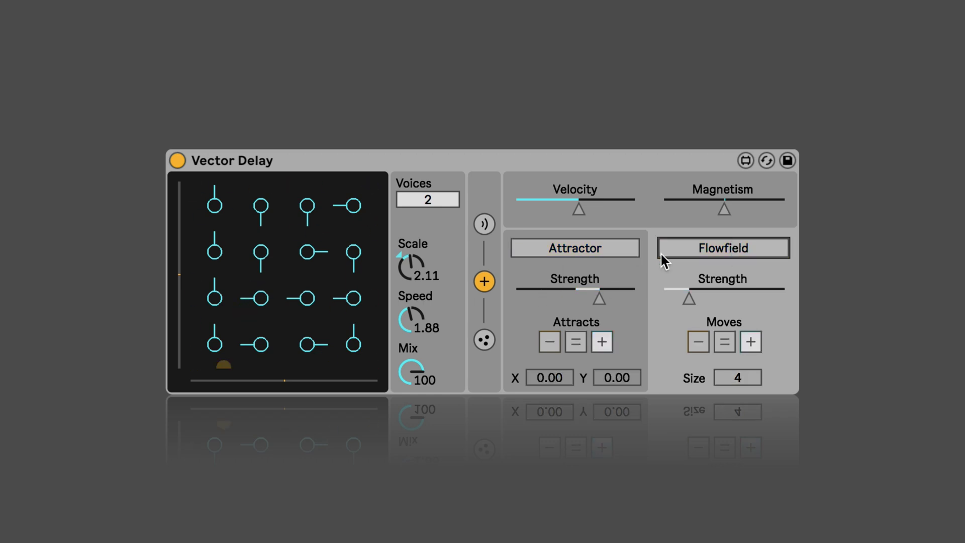
- Turn off the particle emitter and raise Speed from 1.88 to 5.99
click(483, 340)
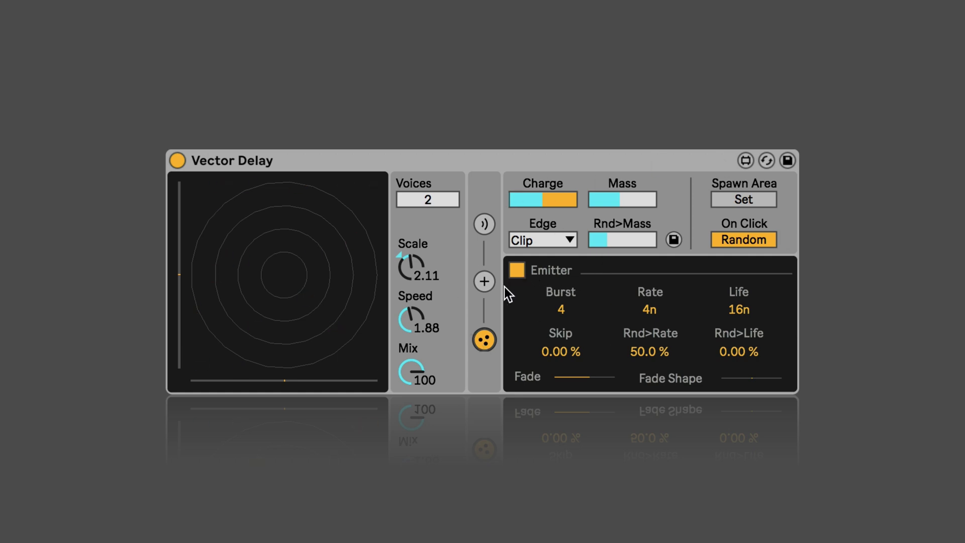
click(514, 273)
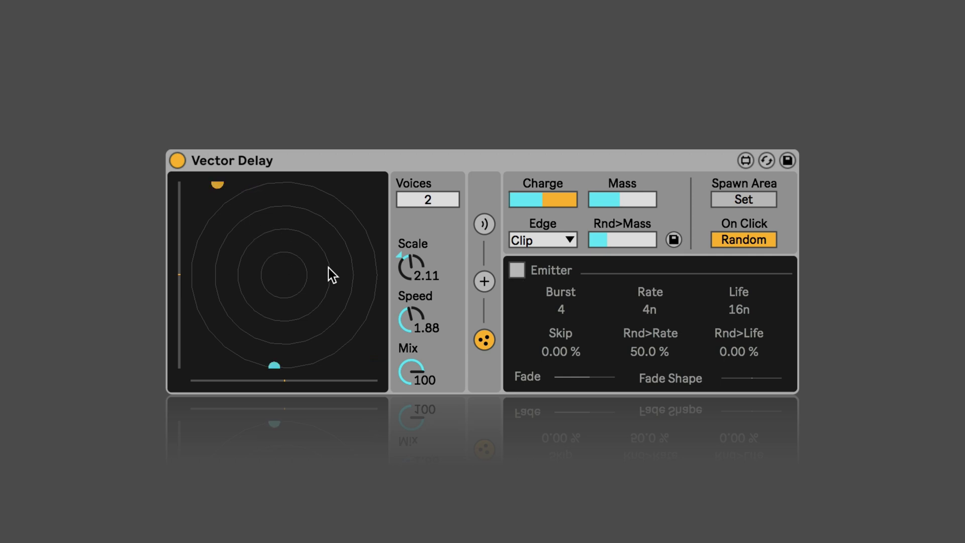
mouse_move(408, 313)
mouse_down()
mouse_move(410, 242)
mouse_move(407, 294)
mouse_move(405, 258)
mouse_up()
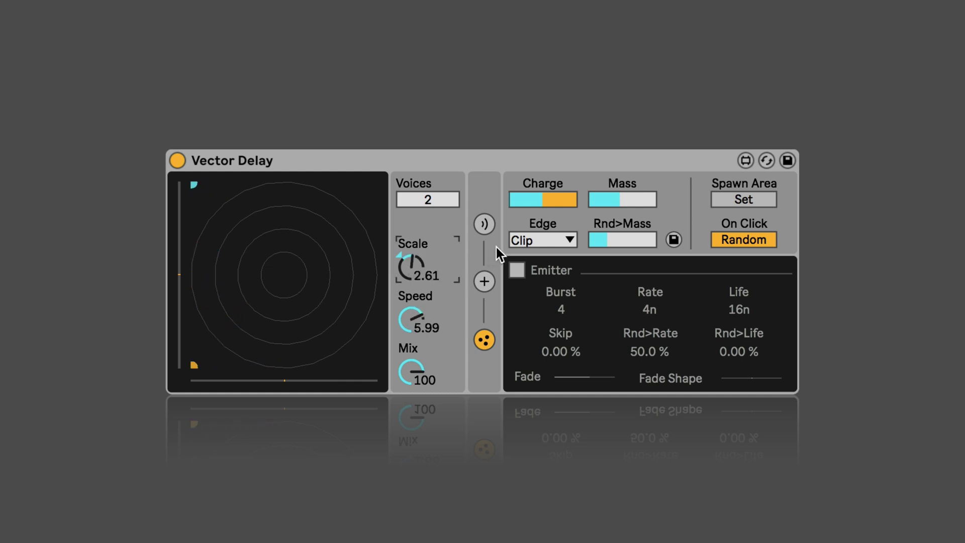
- Set the Edge behaviour to Bounce and spawn two particles on the pad
click(533, 237)
click(545, 262)
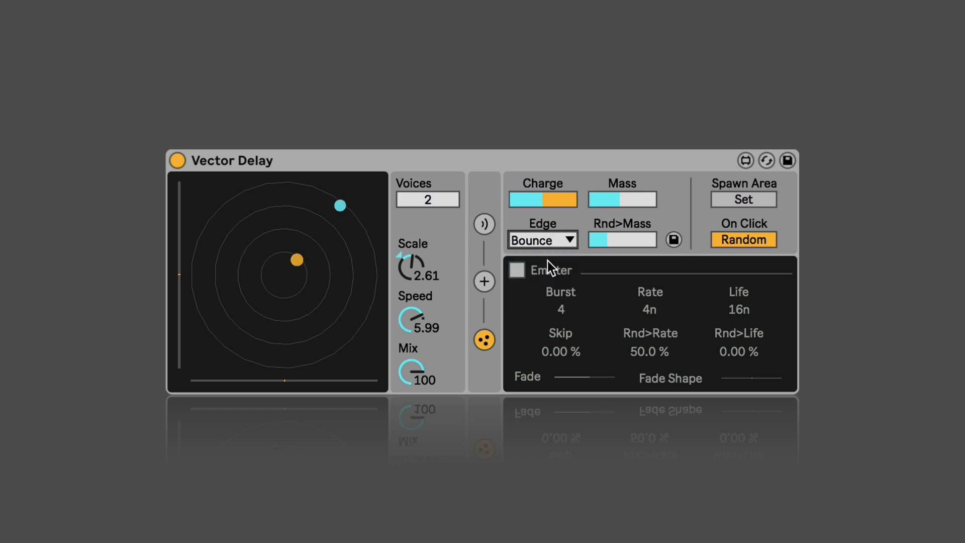
click(297, 251)
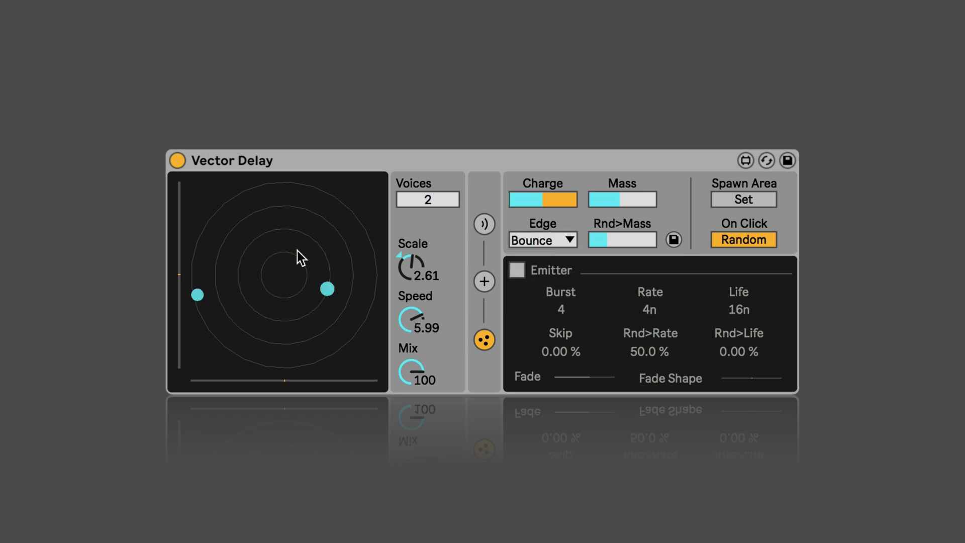
click(280, 330)
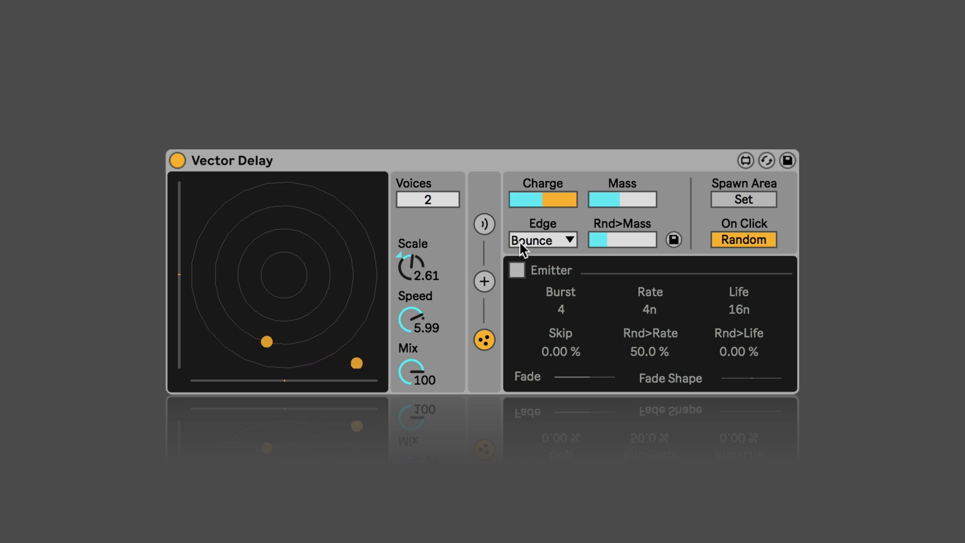
- On the delay parameters page, apply a strong vertical particle pull, reverse it, then recentre it
click(485, 282)
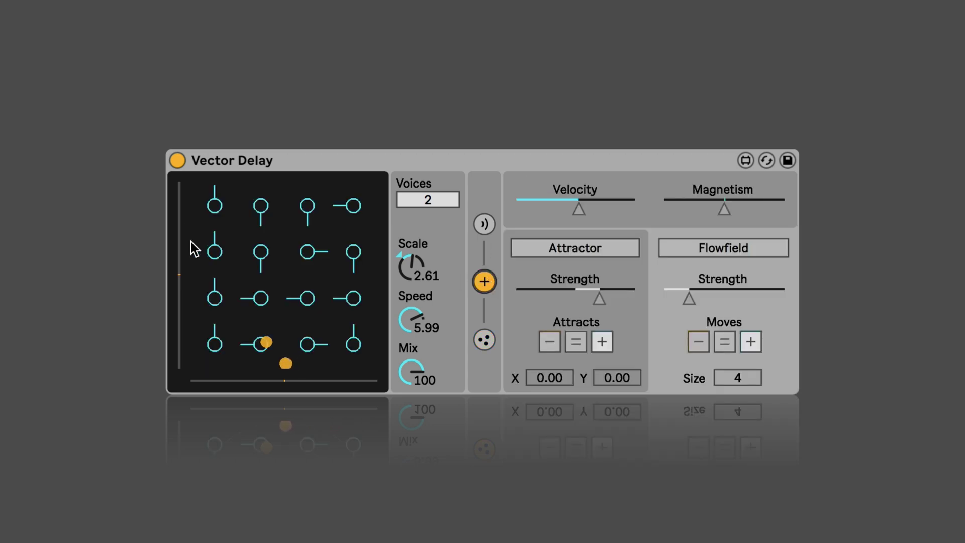
click(484, 223)
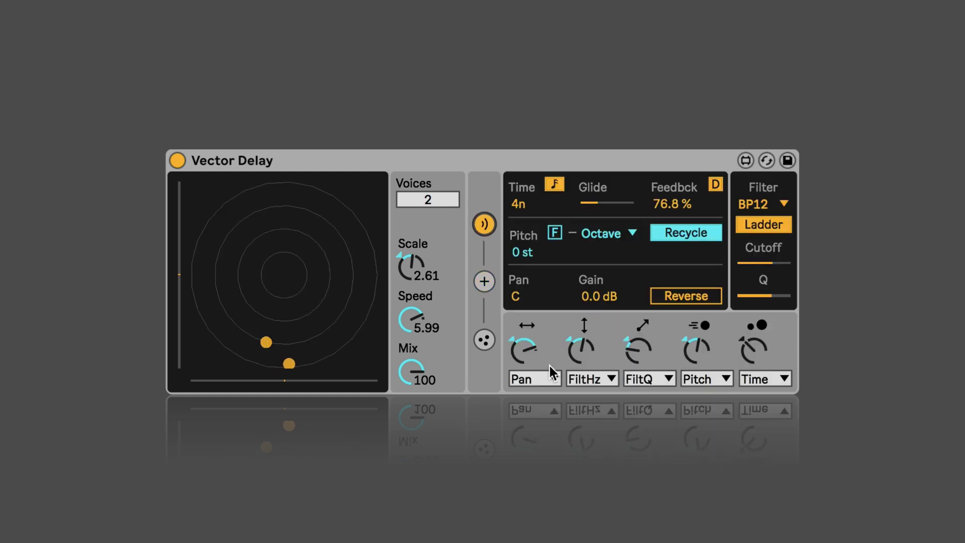
click(181, 275)
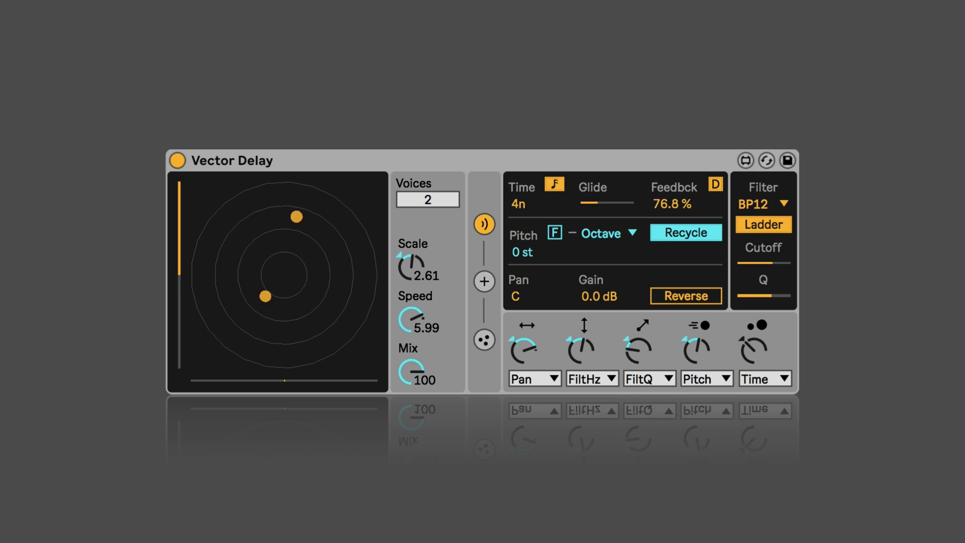
click(178, 272)
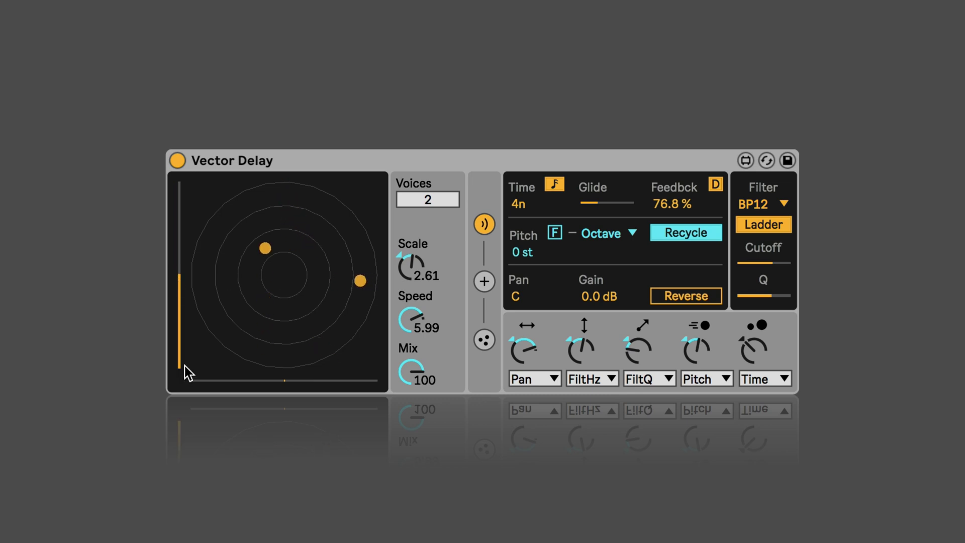
click(179, 272)
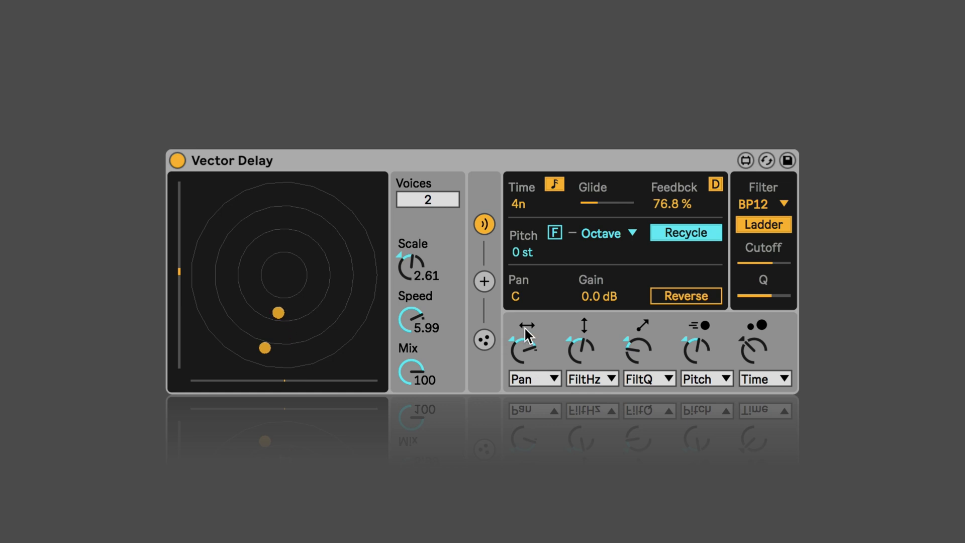
- Try rightward and leftward horizontal particle pulls, recentring the horizontal force after each
drag(284, 381, 377, 382)
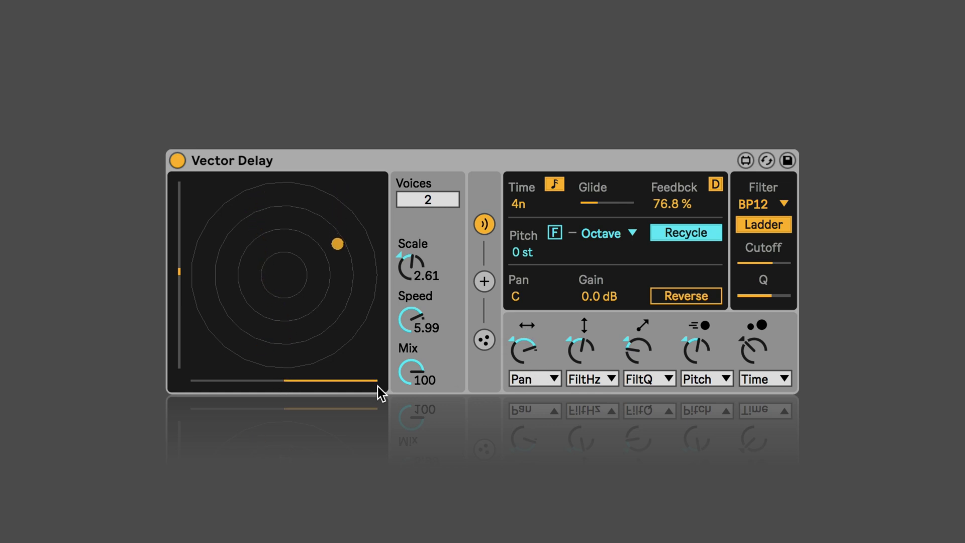
click(288, 379)
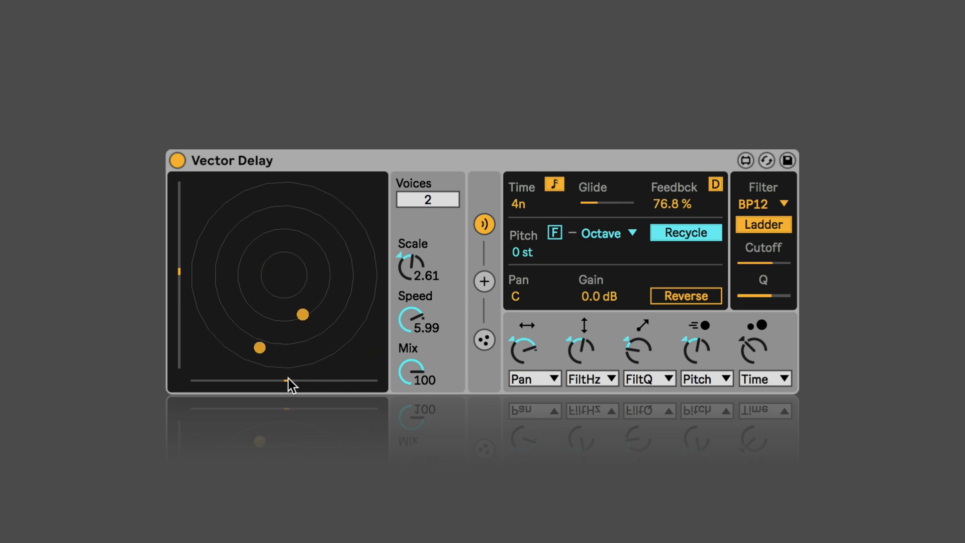
drag(288, 379, 191, 387)
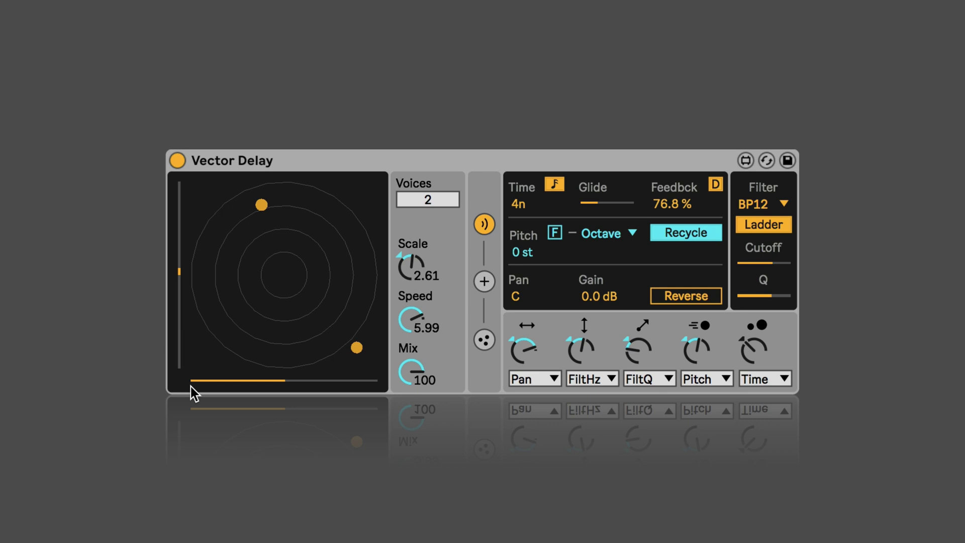
click(286, 384)
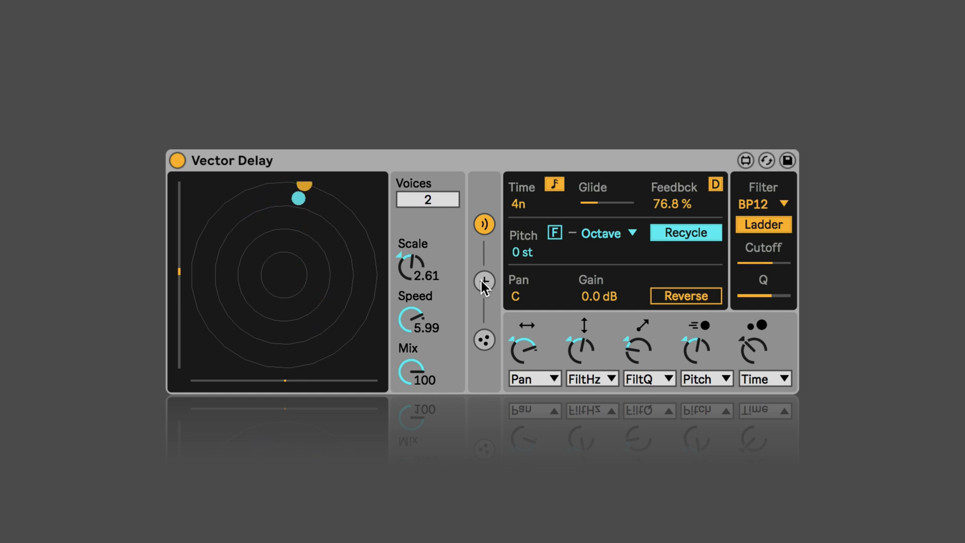
- Return to Vector Delay's particle settings and respawn both particles at a new XY pad spot
click(484, 339)
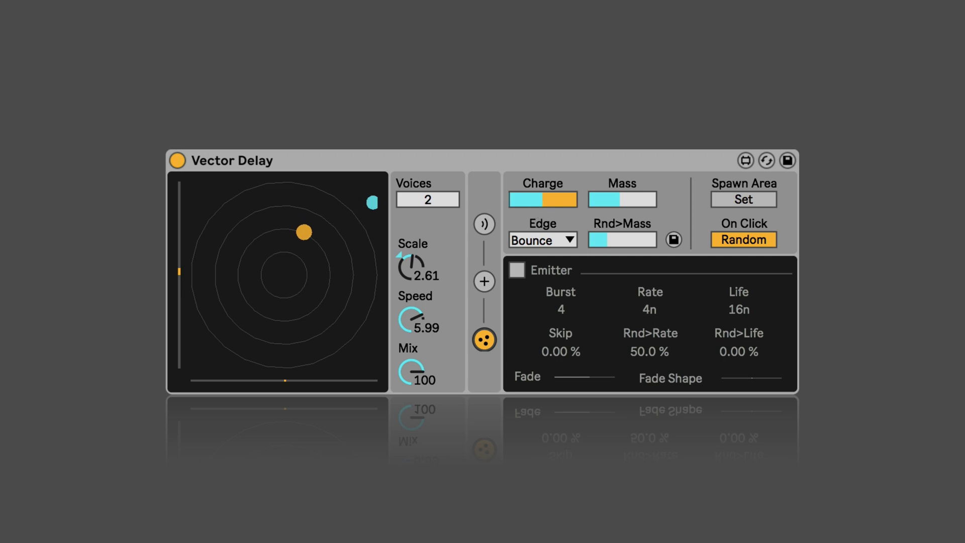
click(334, 271)
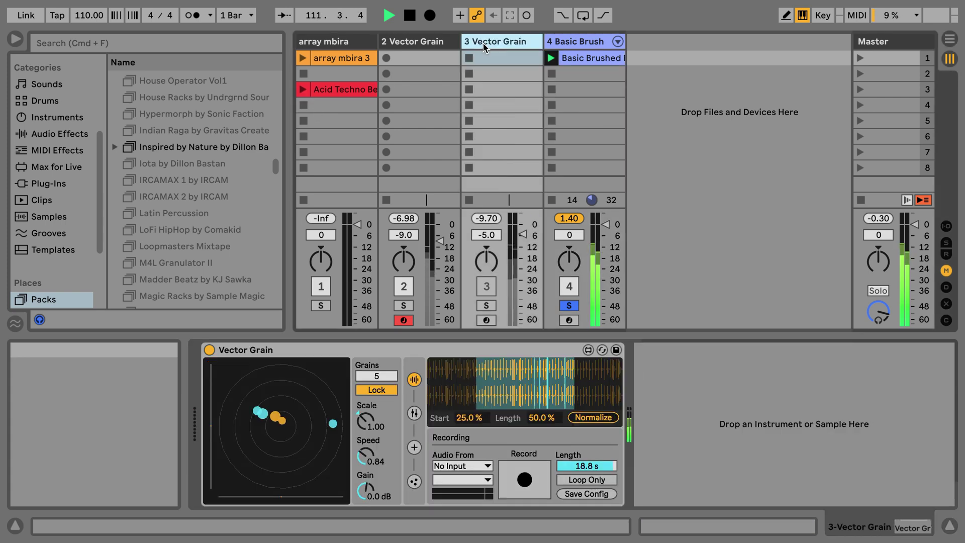
- Solo then unsolo the 3 Vector Grain track, launch the second array mbira clip, and reactivate track 3
key(Left)
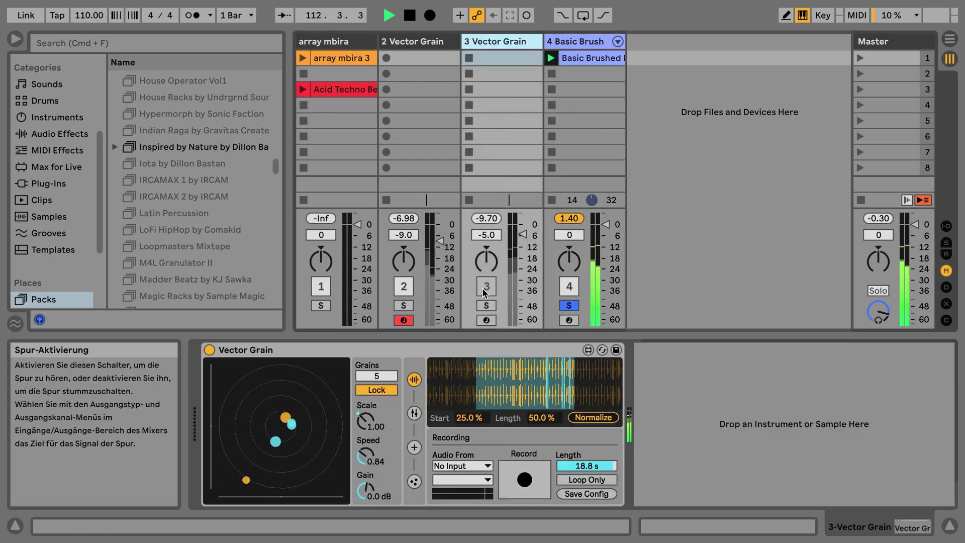
click(486, 305)
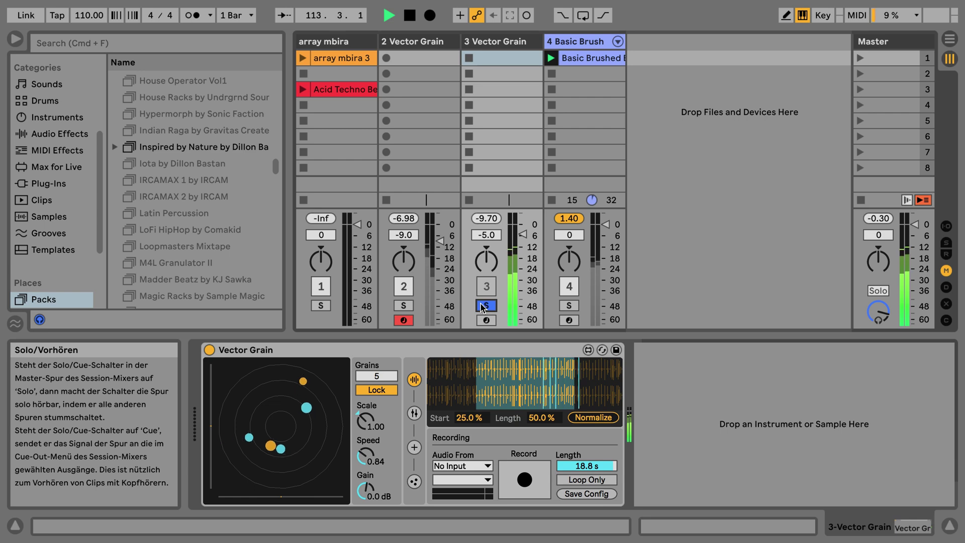
click(486, 305)
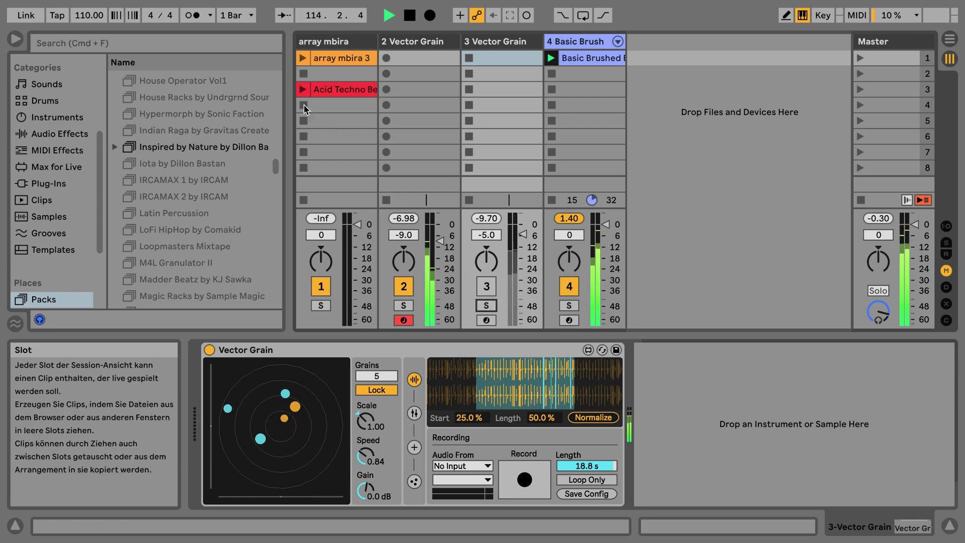
click(303, 90)
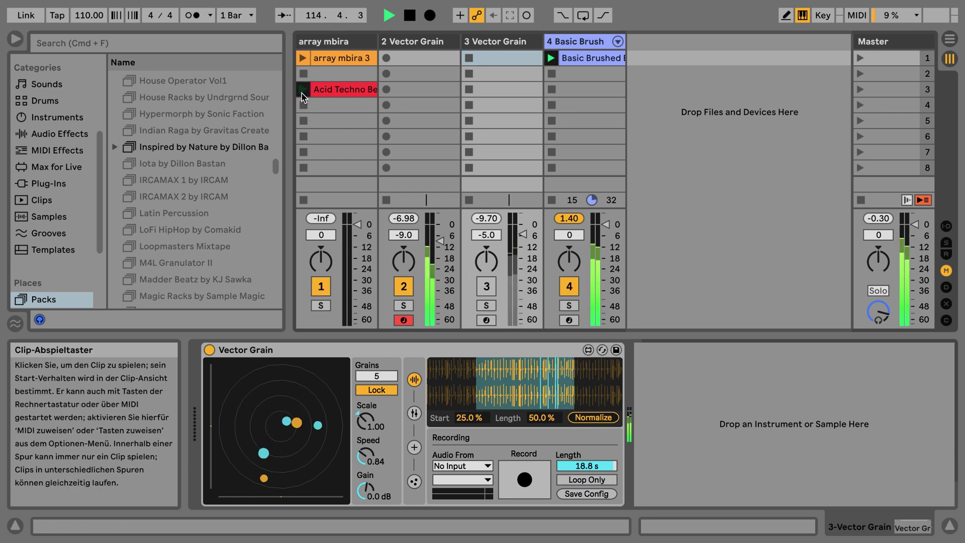
click(487, 289)
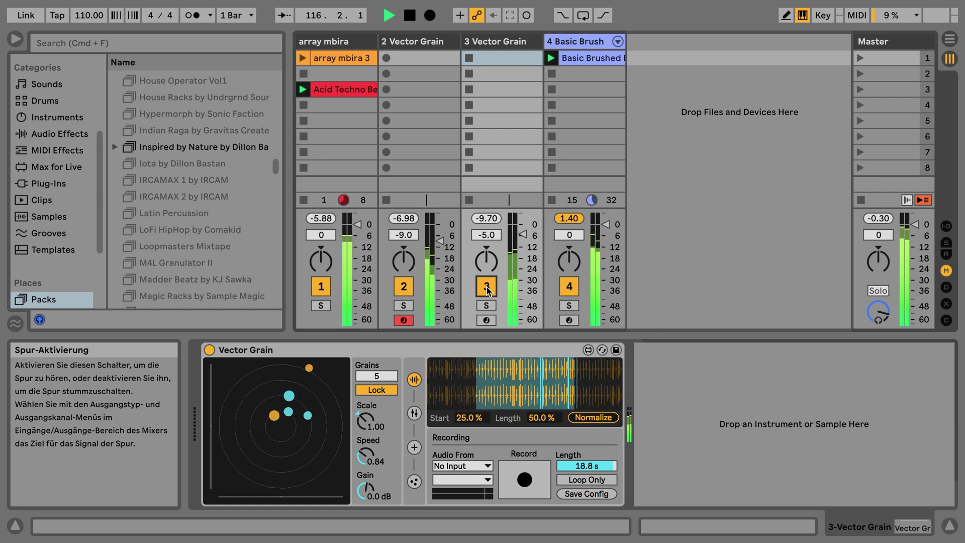